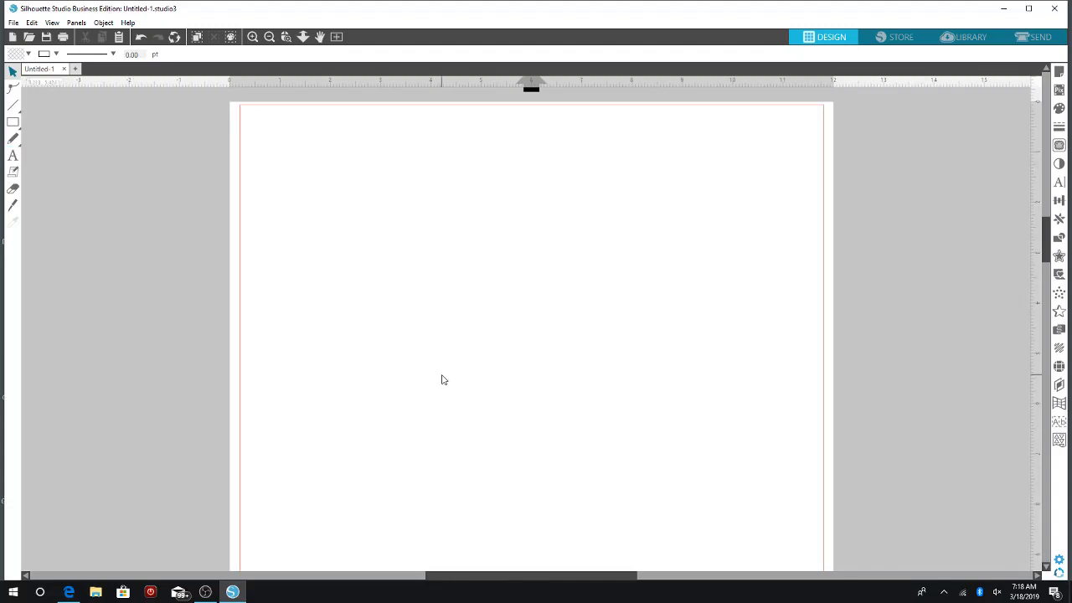
Step: Add the text "hello beautiful" in the upper part of the page
left_click(13, 156)
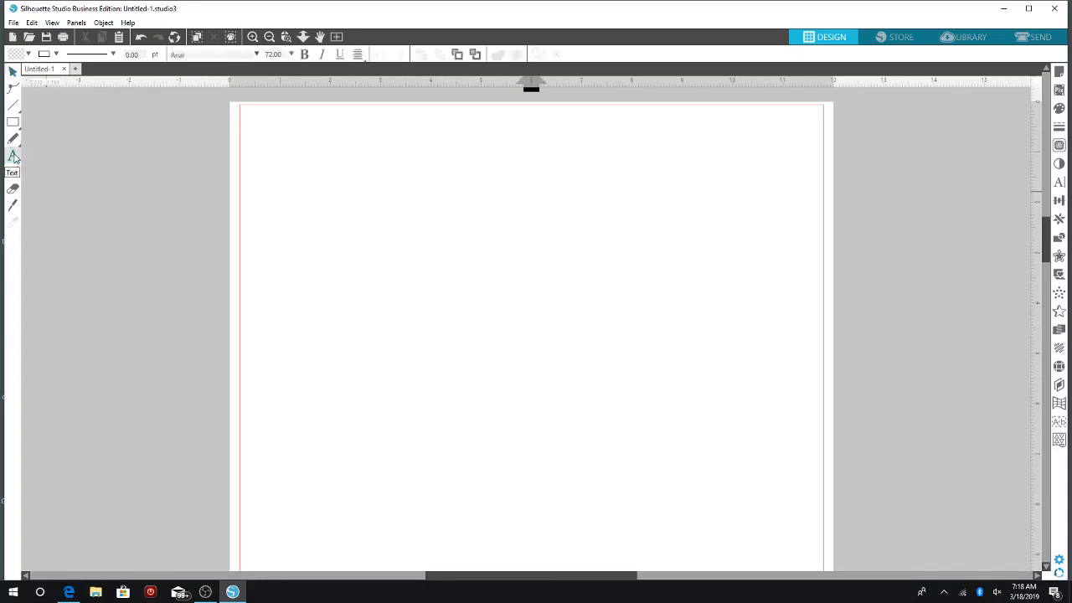
left_click(414, 261)
type("hel")
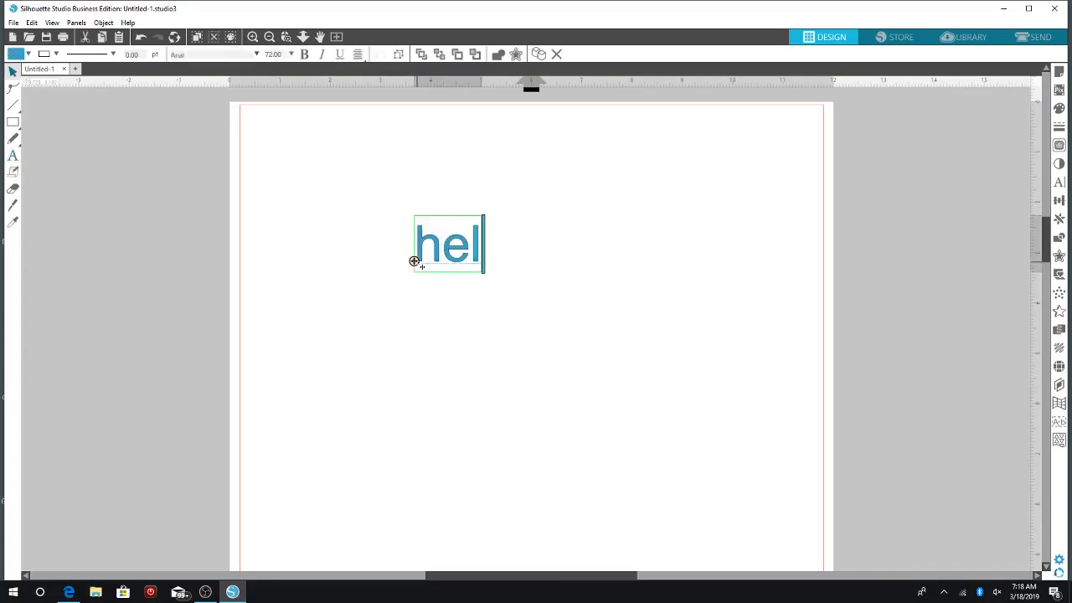
type("lo be")
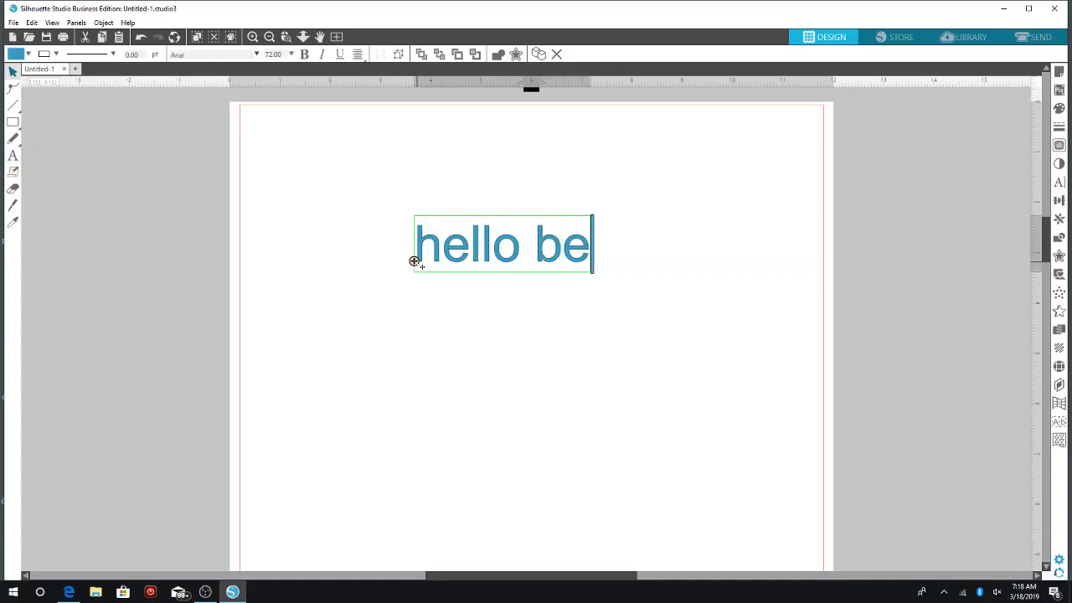
type("autiful")
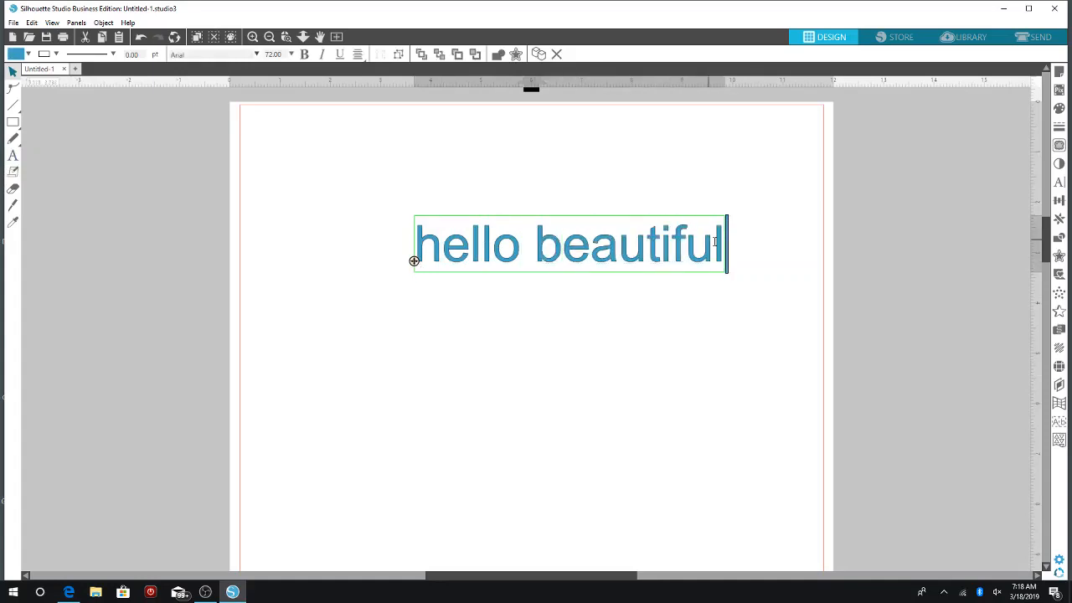
Step: Set the font of the "hello beautiful" text to La Paloma
key("ctrl+shift+Left")
key("ctrl+shift+Left")
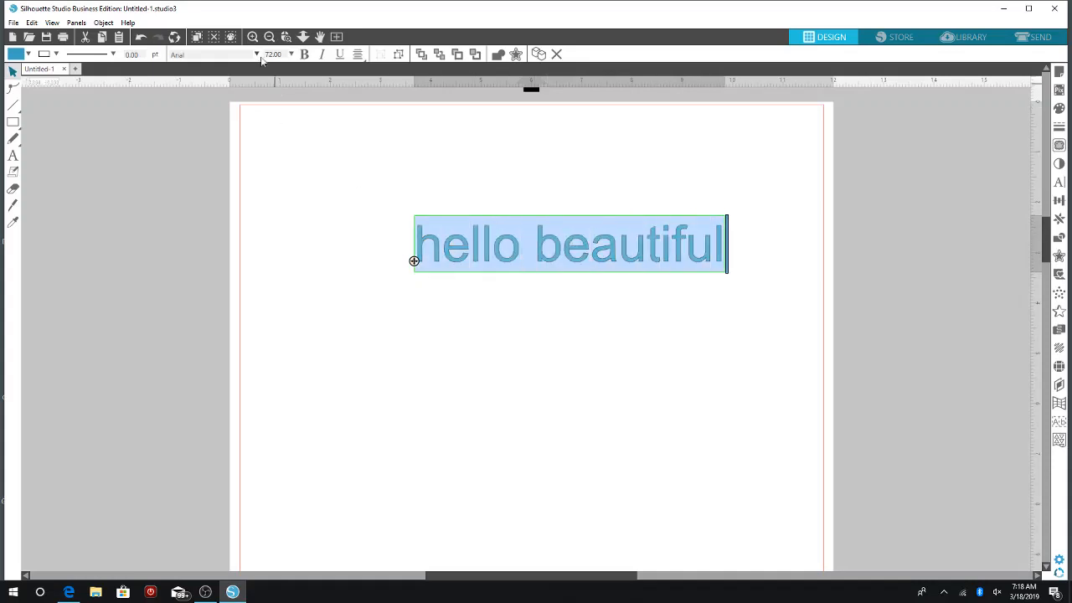
left_click(258, 54)
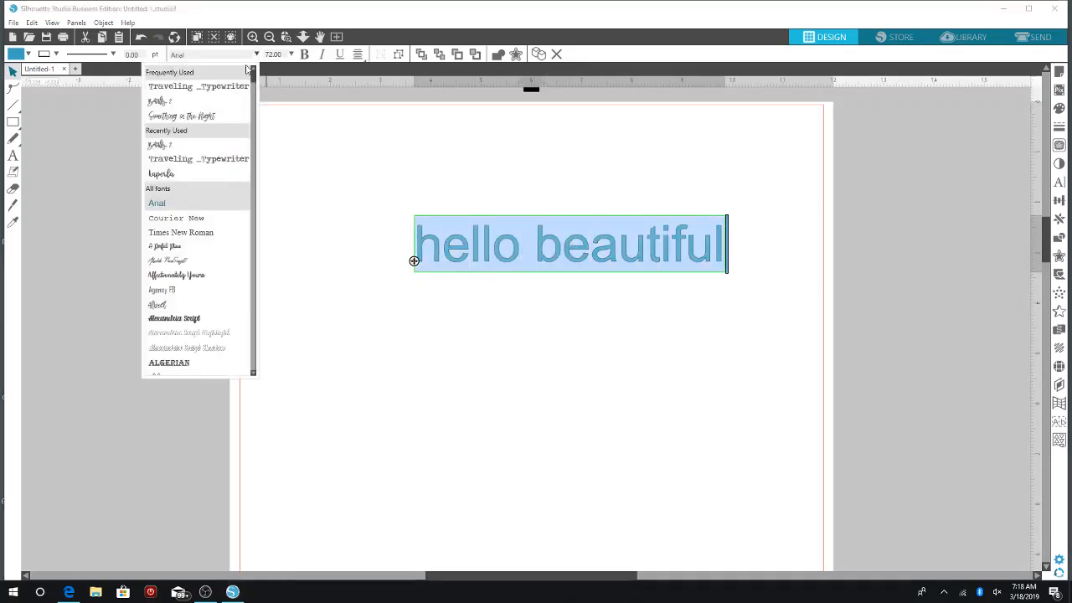
left_click(192, 176)
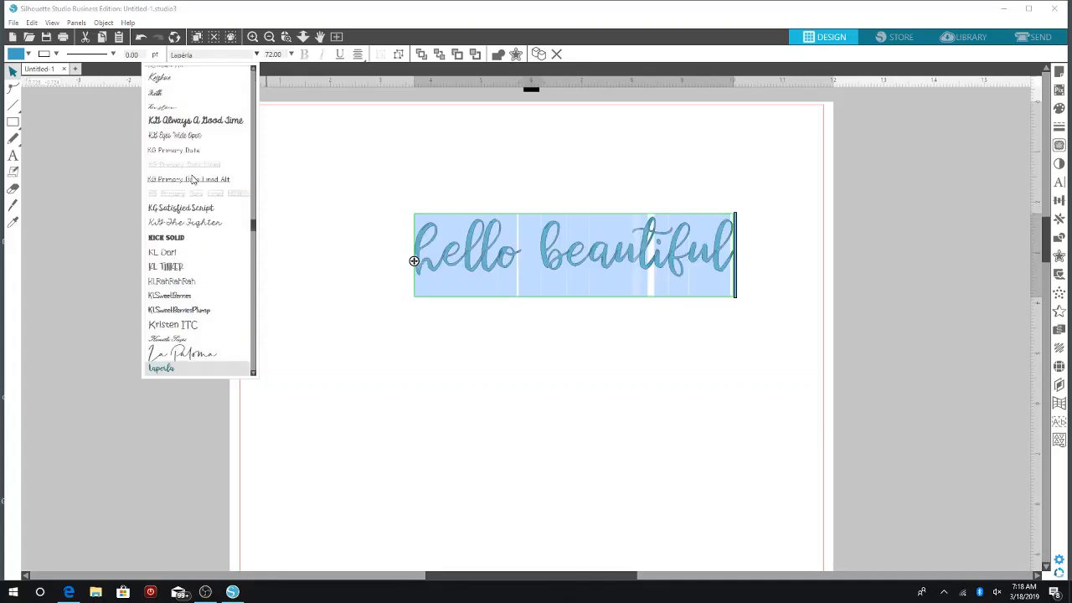
left_click(182, 354)
left_click(679, 455)
left_click_drag(515, 263, 413, 261)
left_click(482, 268)
left_click(616, 262)
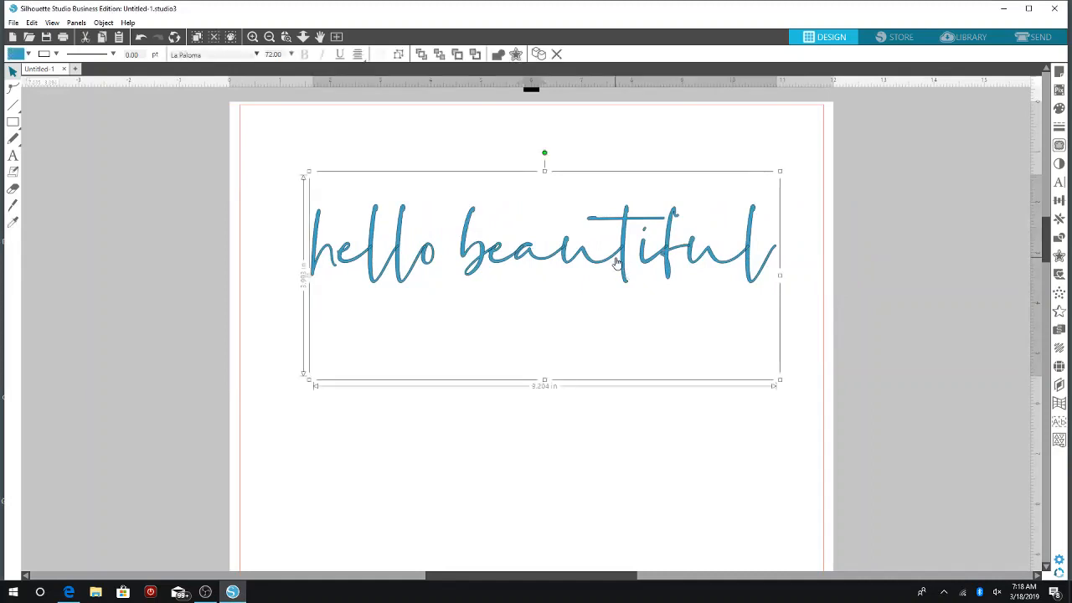
Step: Weld the "hello beautiful" lettering into one compound path and fill it with black
left_click(1059, 238)
left_click(900, 203)
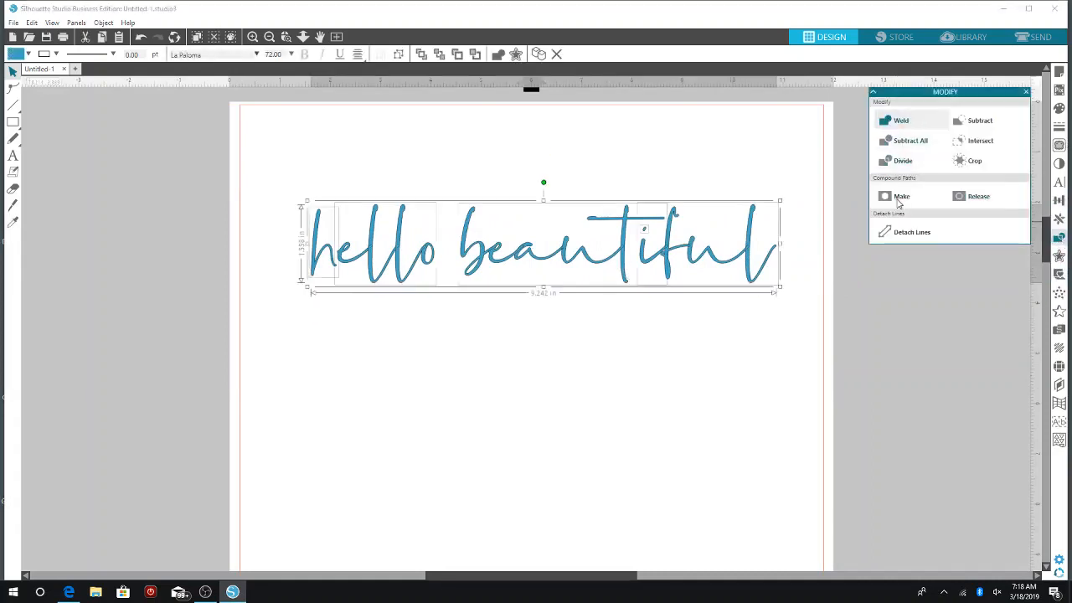
left_click(29, 54)
left_click(88, 85)
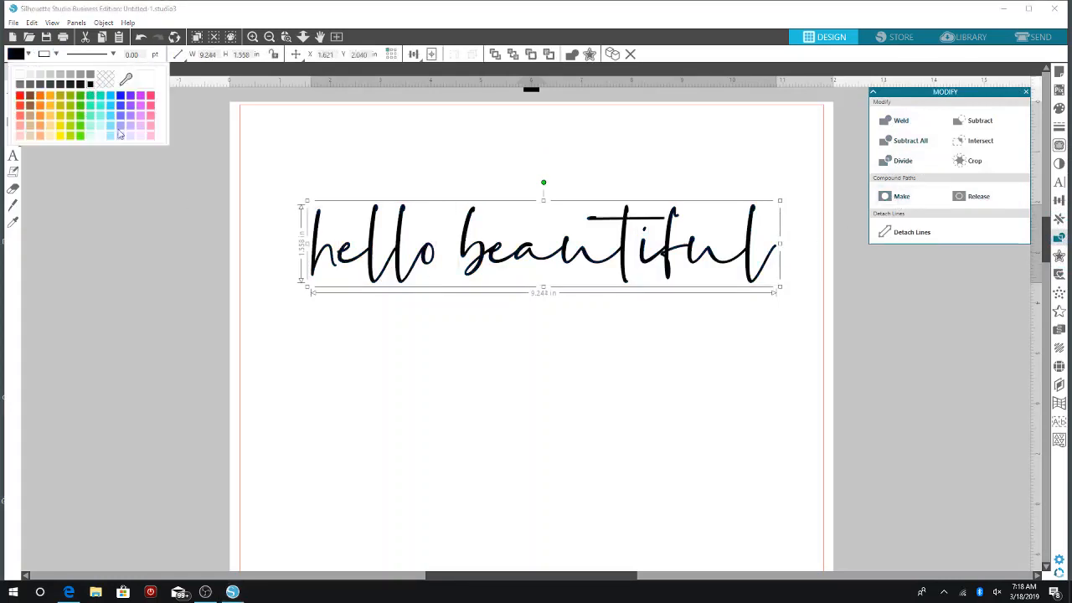
Step: Move the black lettering slightly down and to the left, to about X 1.210, Y 2.195 in
left_click_drag(661, 259, 641, 268)
left_click(634, 316)
left_click(484, 263)
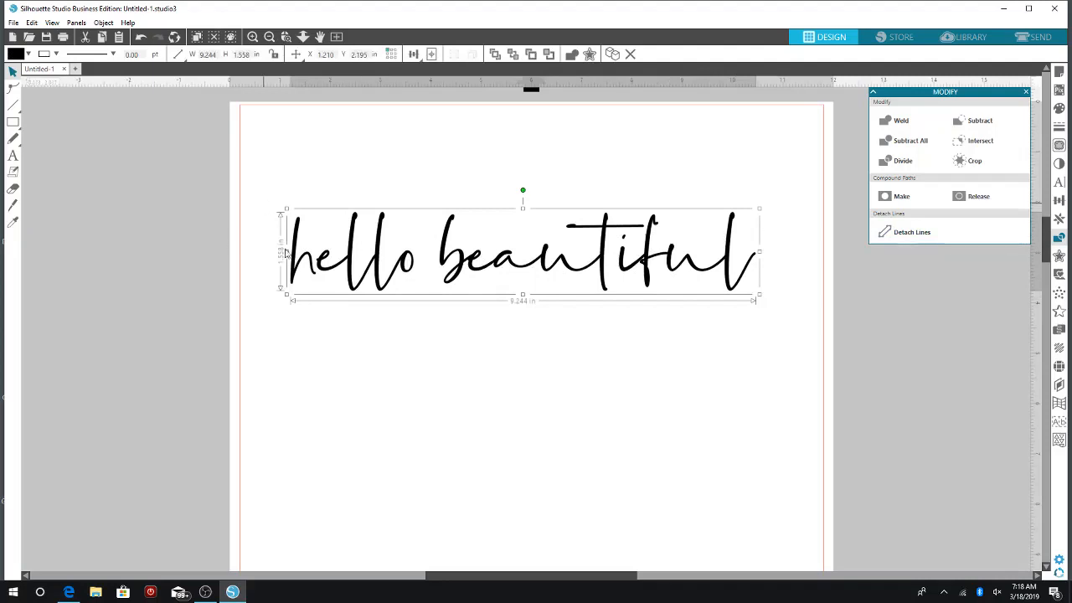
Step: Place a rectangle about 10.91 by 3.16 in behind the lettering and reposition the lettering near its middle
left_click(13, 121)
left_click_drag(248, 181, 797, 339)
left_click(15, 73)
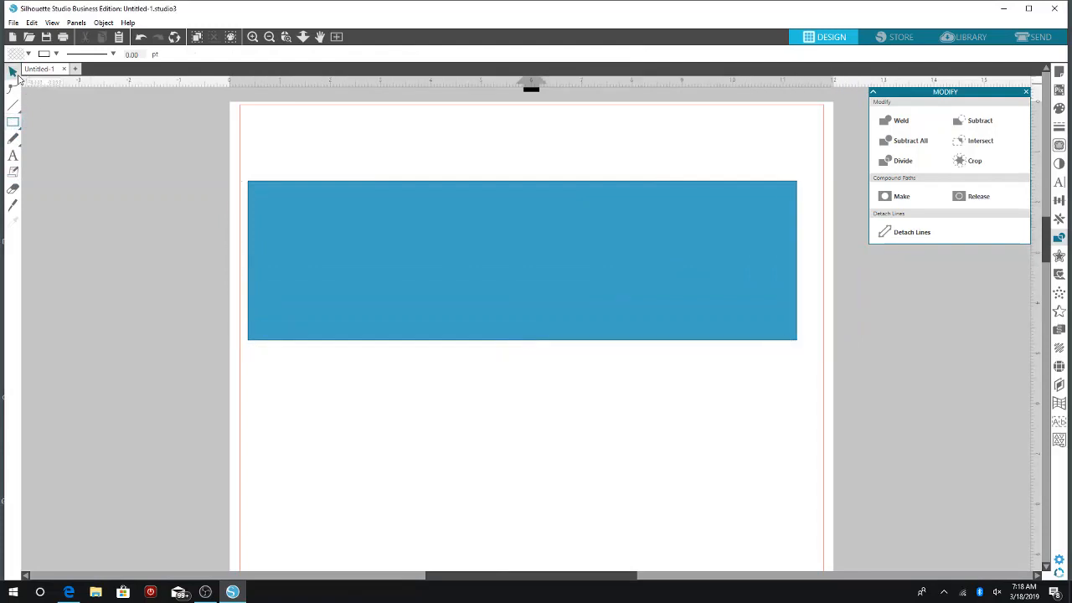
left_click(514, 208)
left_click(512, 54)
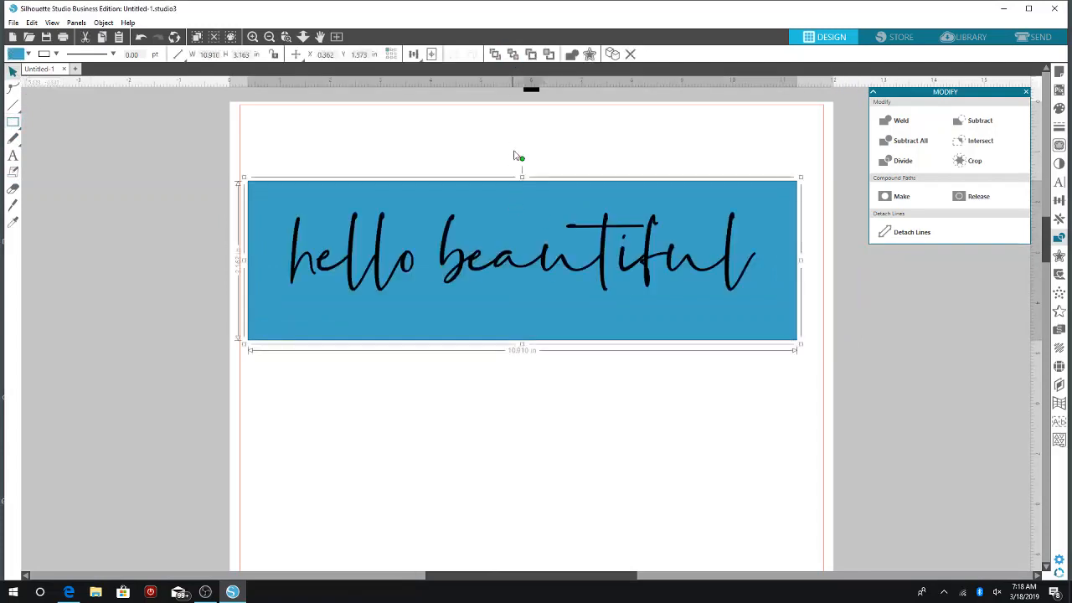
left_click_drag(539, 267, 543, 273)
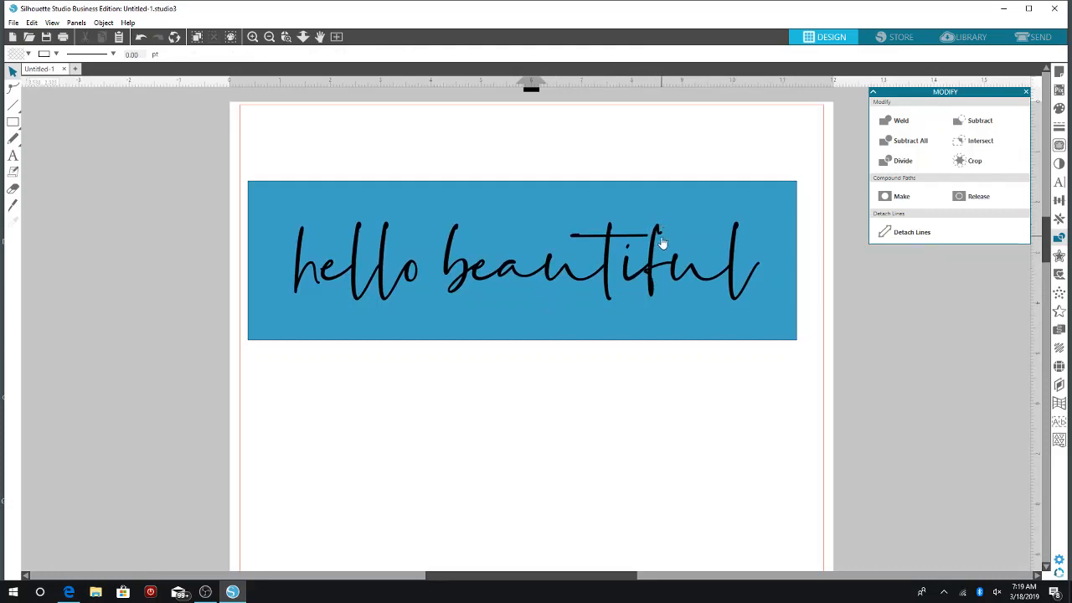
Step: Create a 0.045 in offset with rounded corners around the lettering and fill the offset with red
left_click(653, 283)
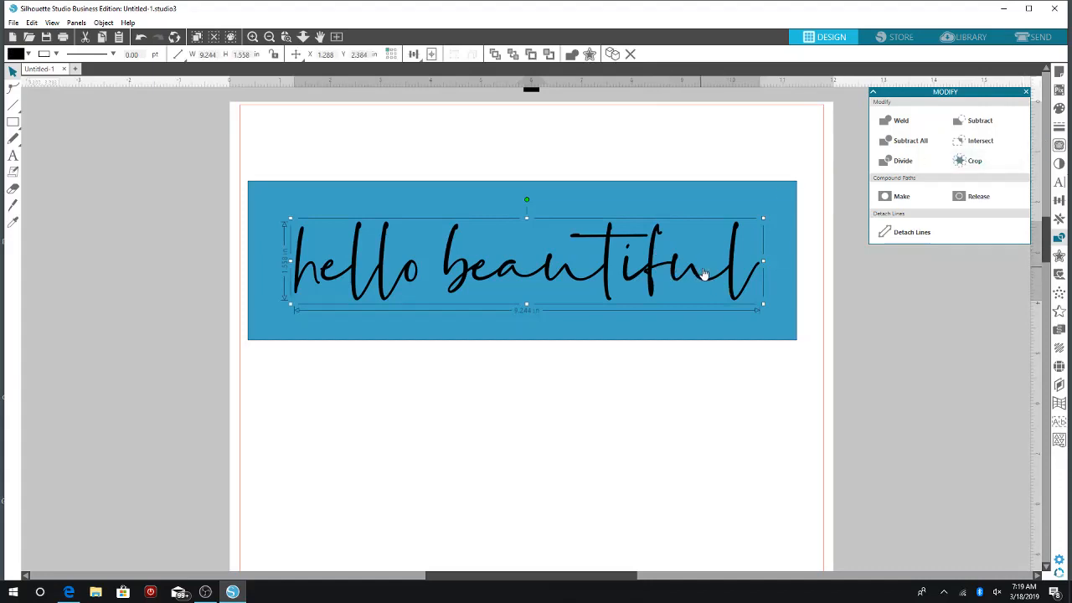
left_click(1058, 257)
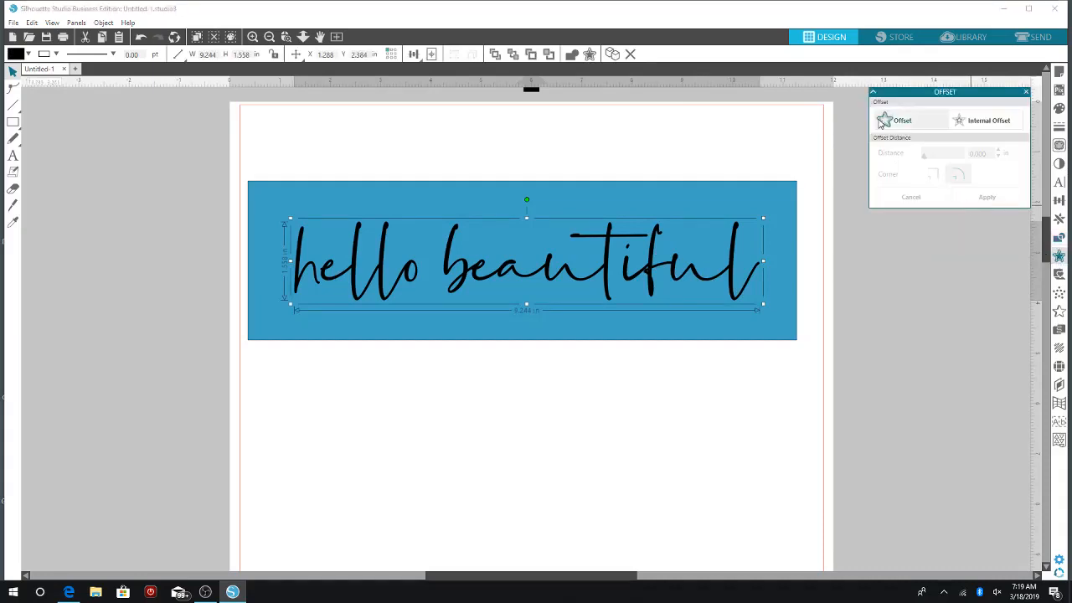
left_click(893, 123)
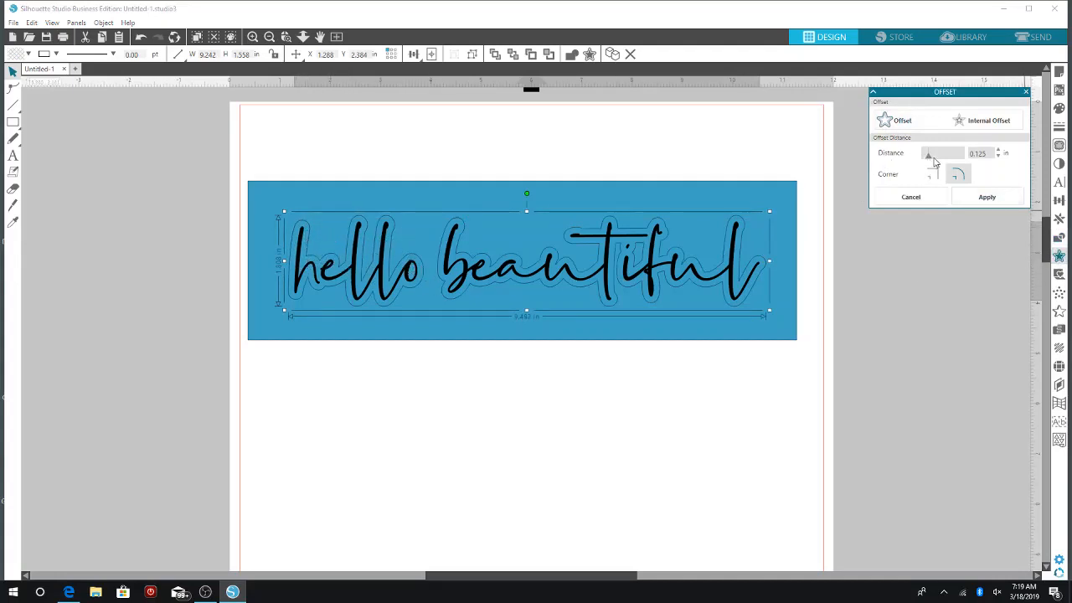
left_click_drag(936, 162, 926, 162)
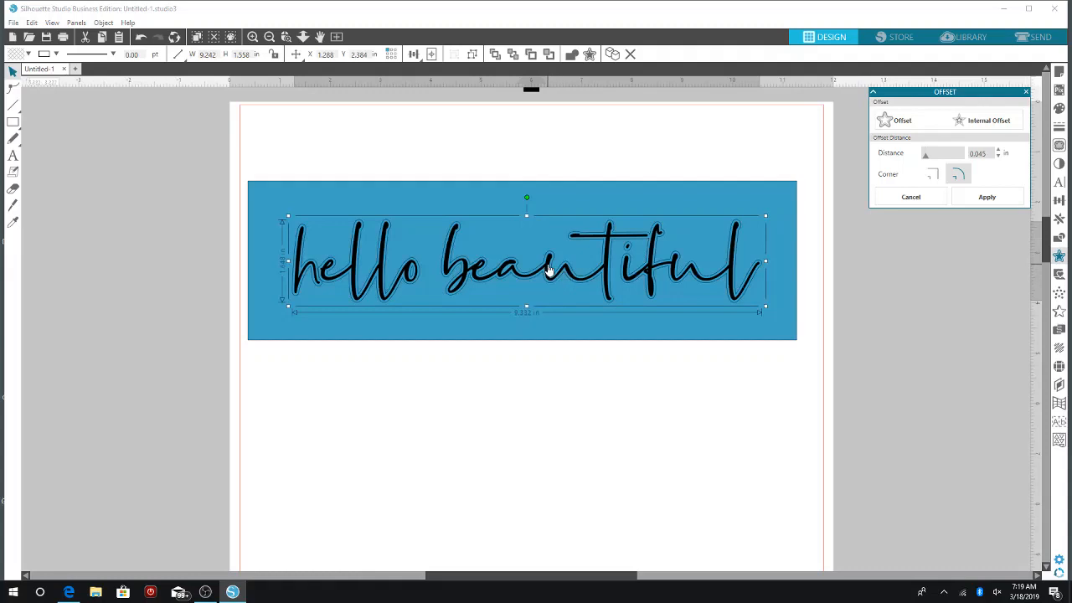
left_click(27, 54)
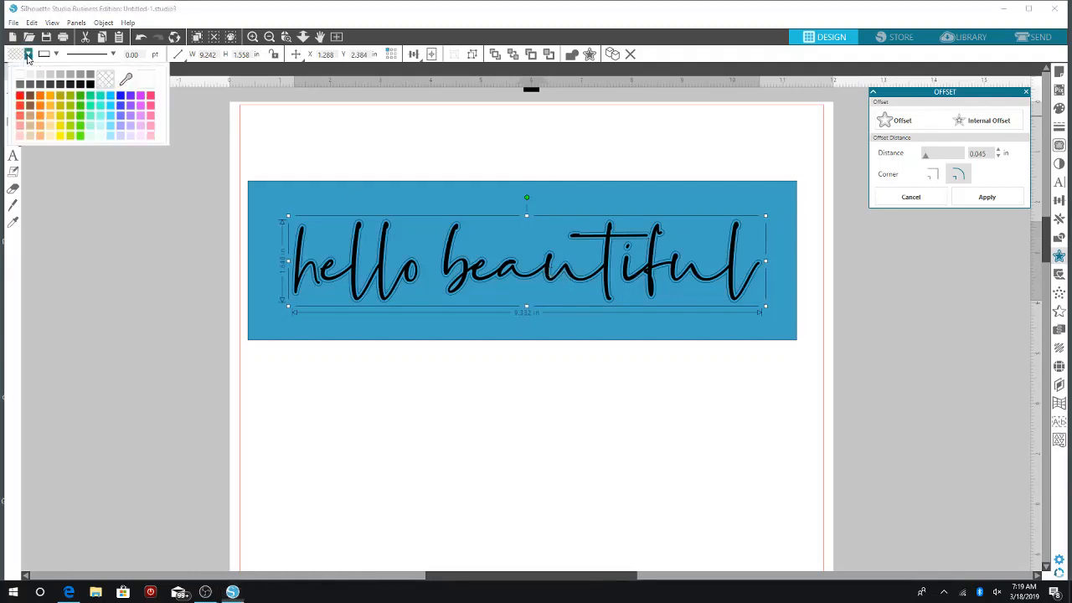
left_click(21, 98)
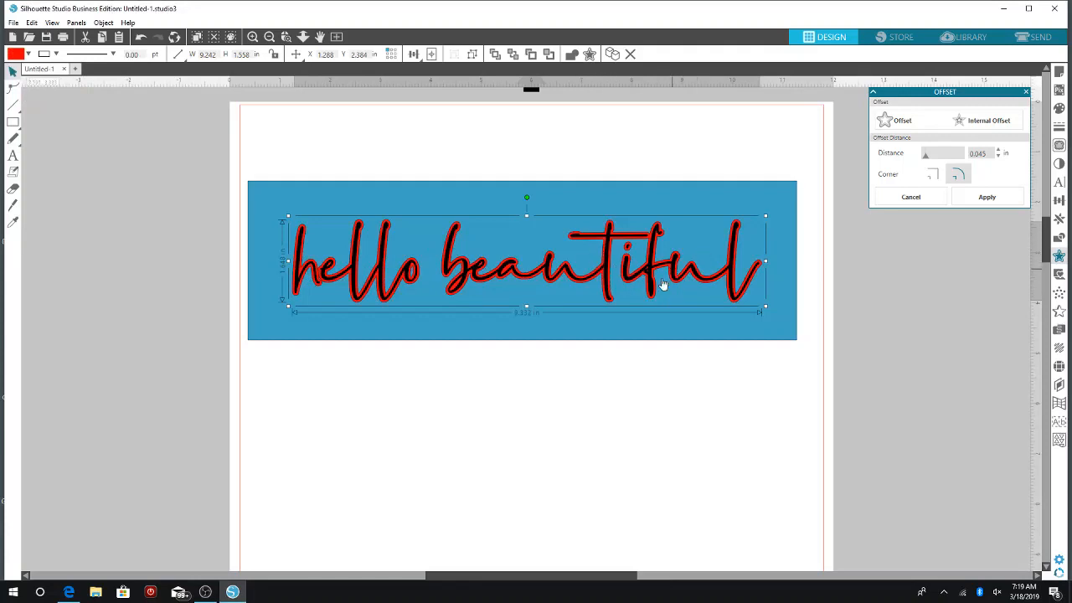
Step: Subtract the red offset shapes from the blue rectangle
left_click(621, 199, "shift")
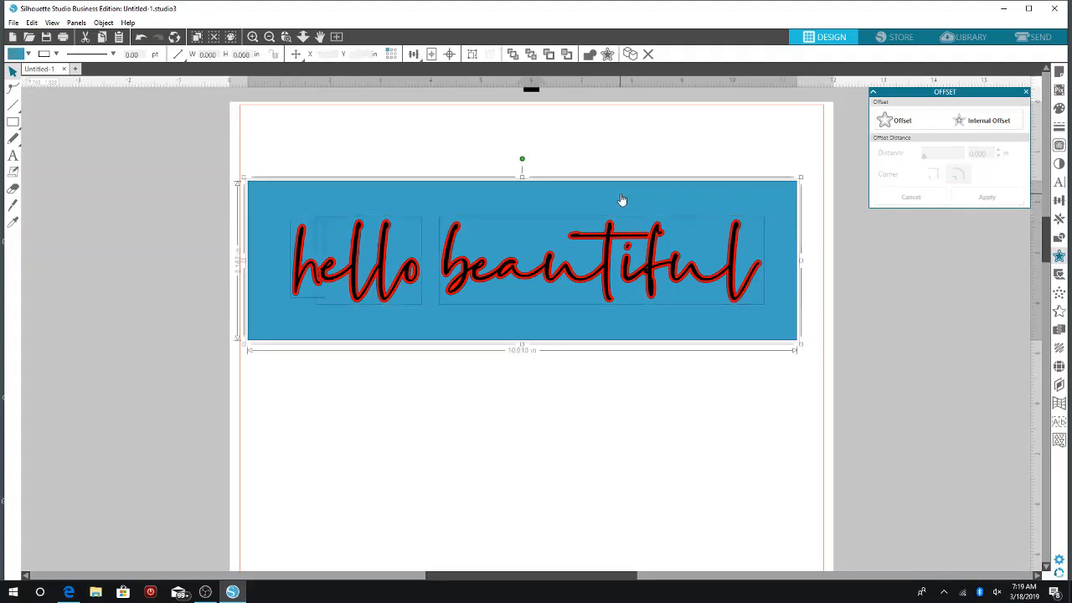
left_click(1059, 238)
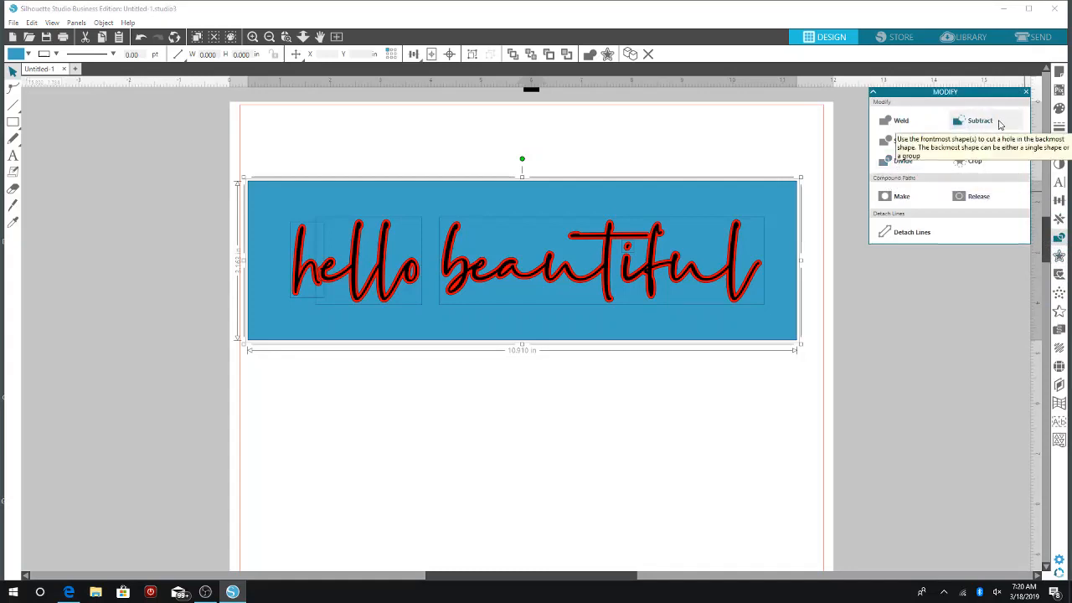
left_click(981, 127)
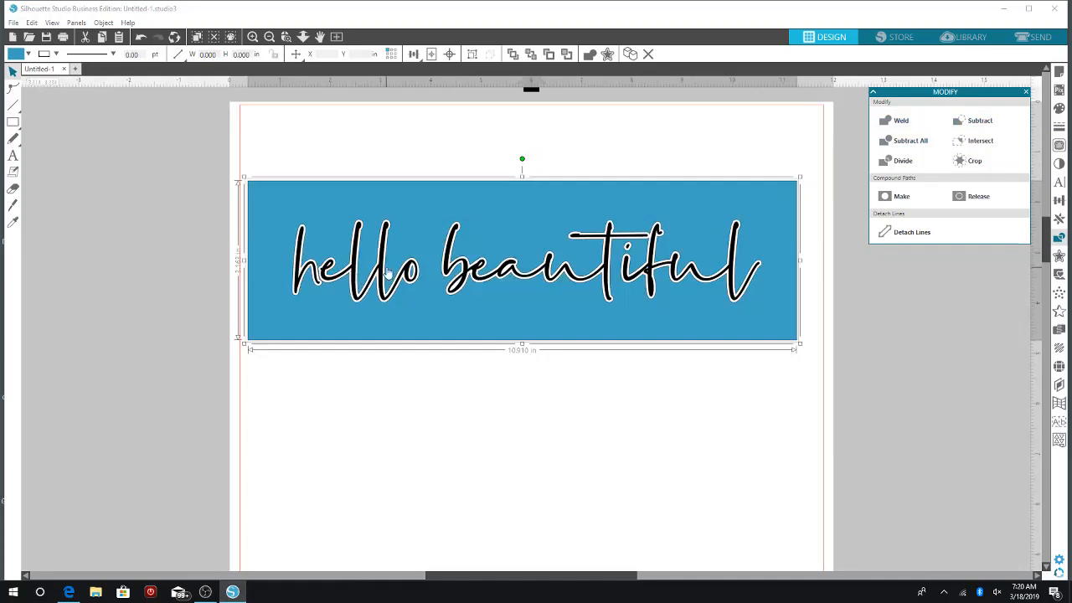
Step: Move the black lettering below the rectangle to check the cut-out, and undo the move
left_click_drag(381, 270, 371, 448)
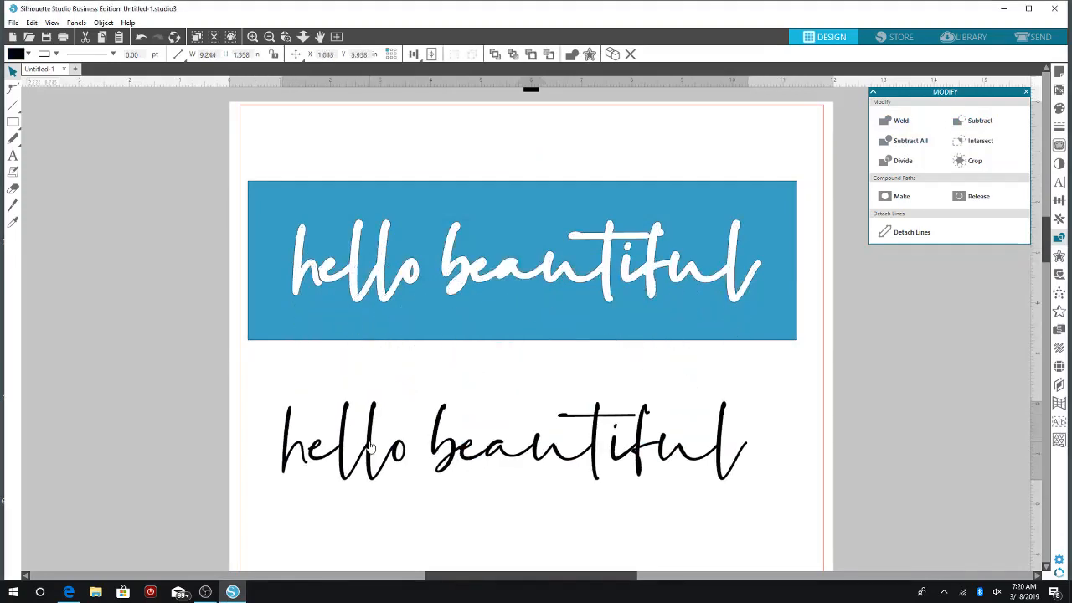
key("Delete")
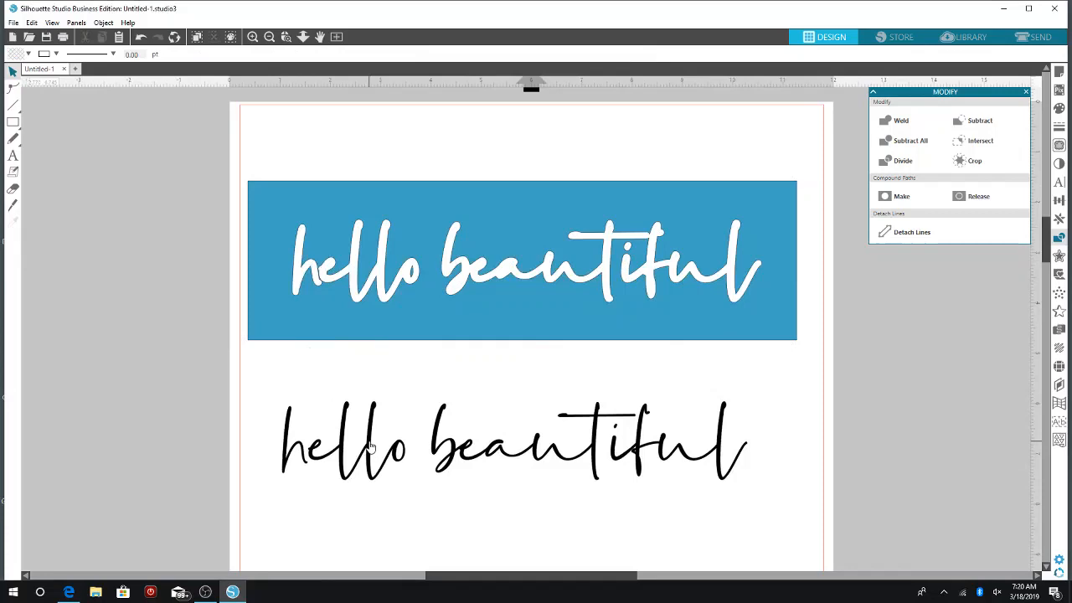
key("ctrl+z")
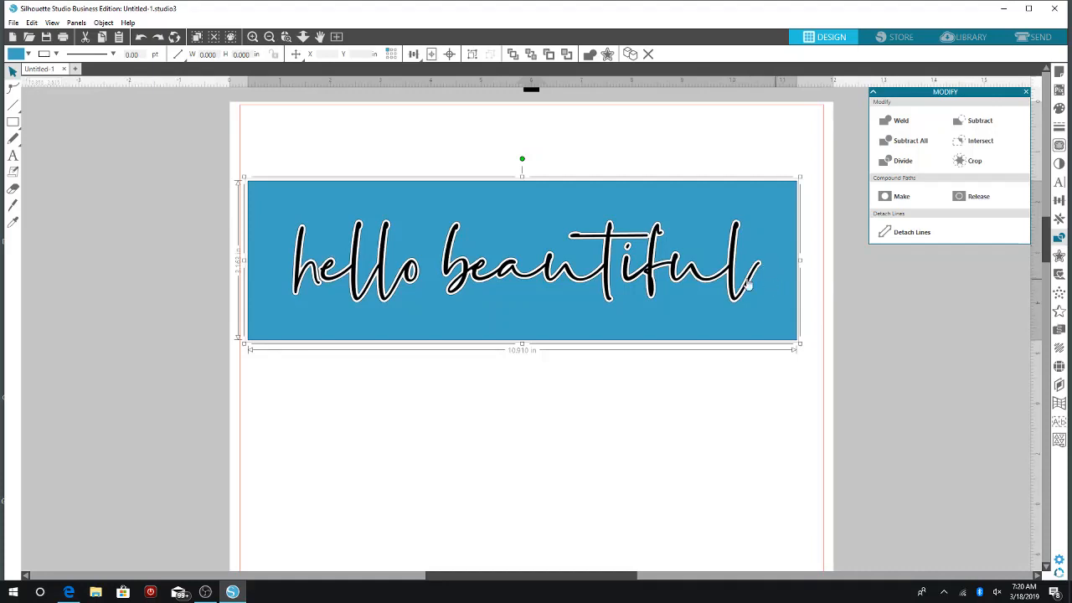
Step: Add the text "smile" just below the blue rectangle
left_click(12, 155)
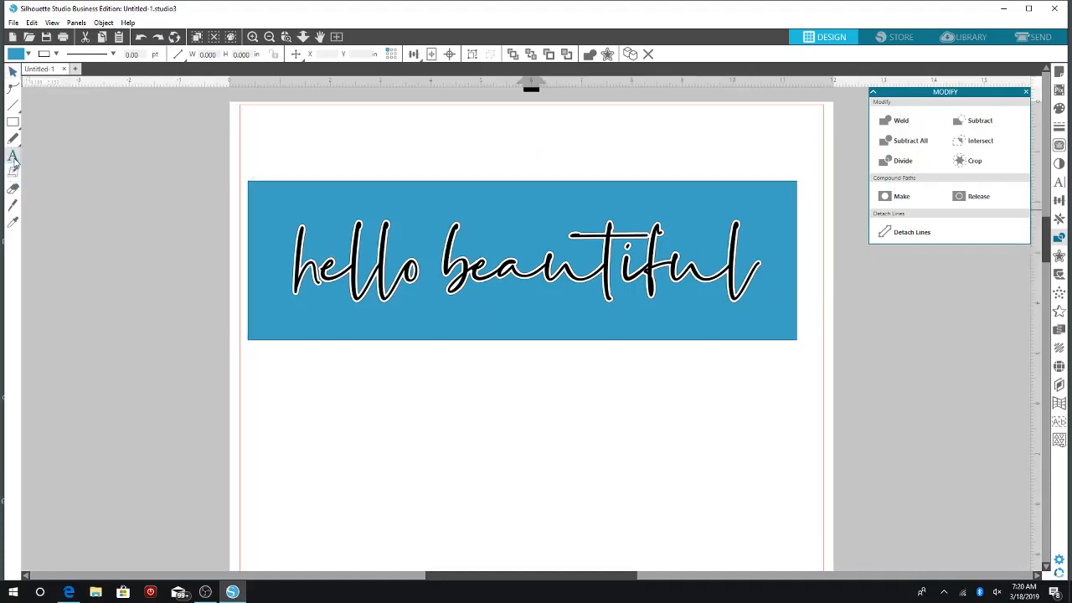
left_click(357, 379)
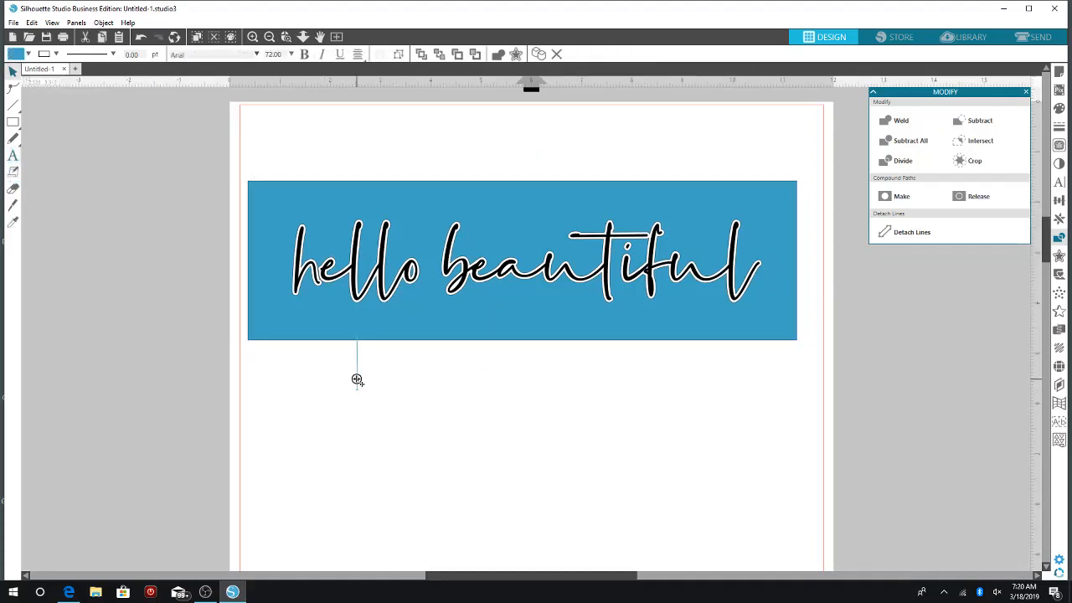
type("smmile")
key("BackSpace")
key("BackSpace")
key("BackSpace")
key("BackSpace")
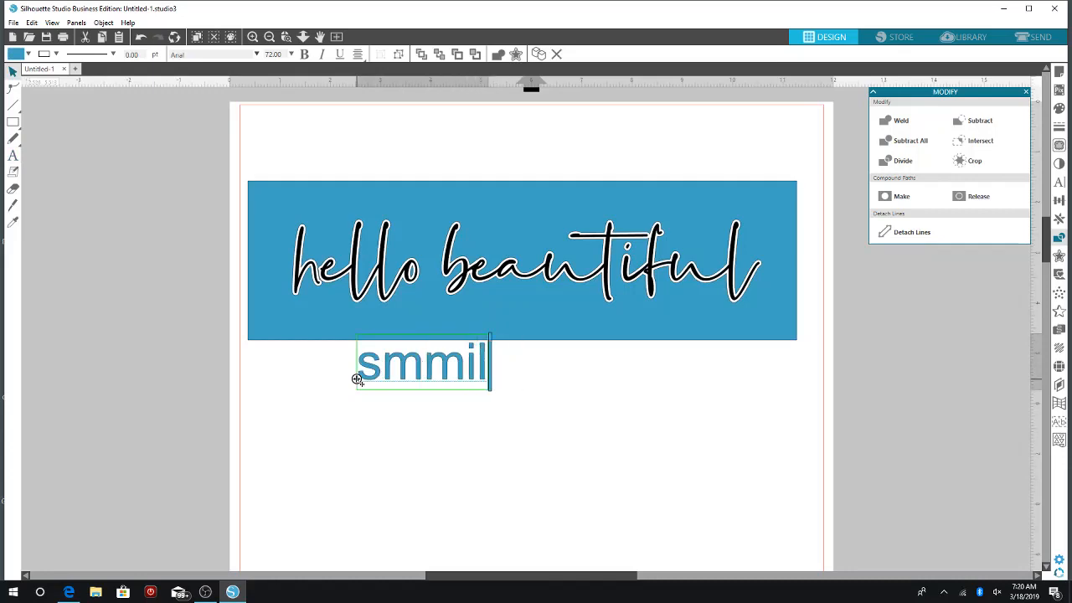
type("ile")
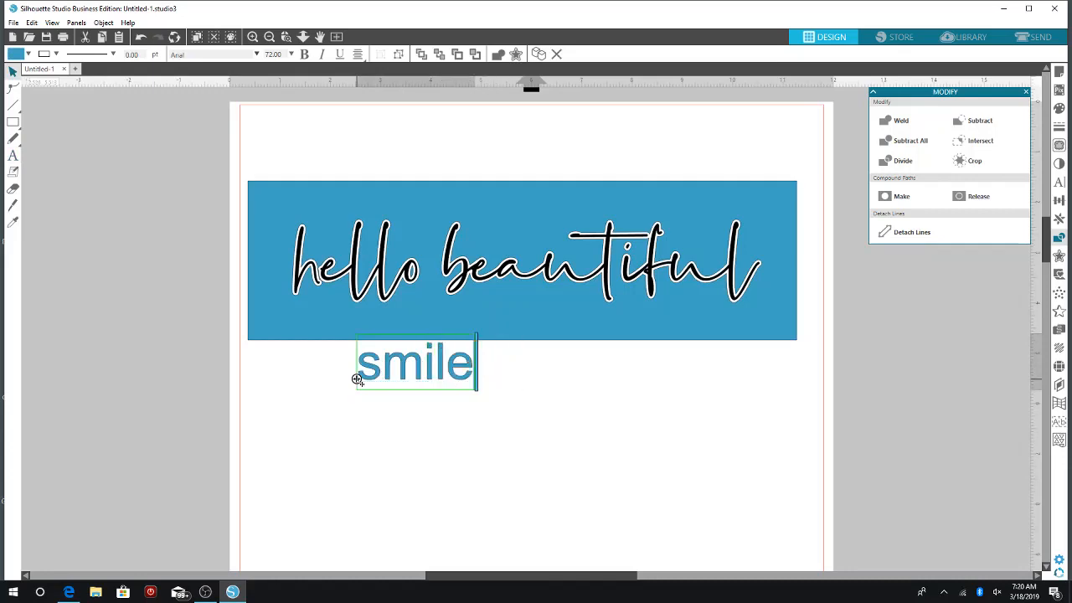
Step: Replace the word "smile" with "LCHS"
left_click_drag(474, 367, 137, 98)
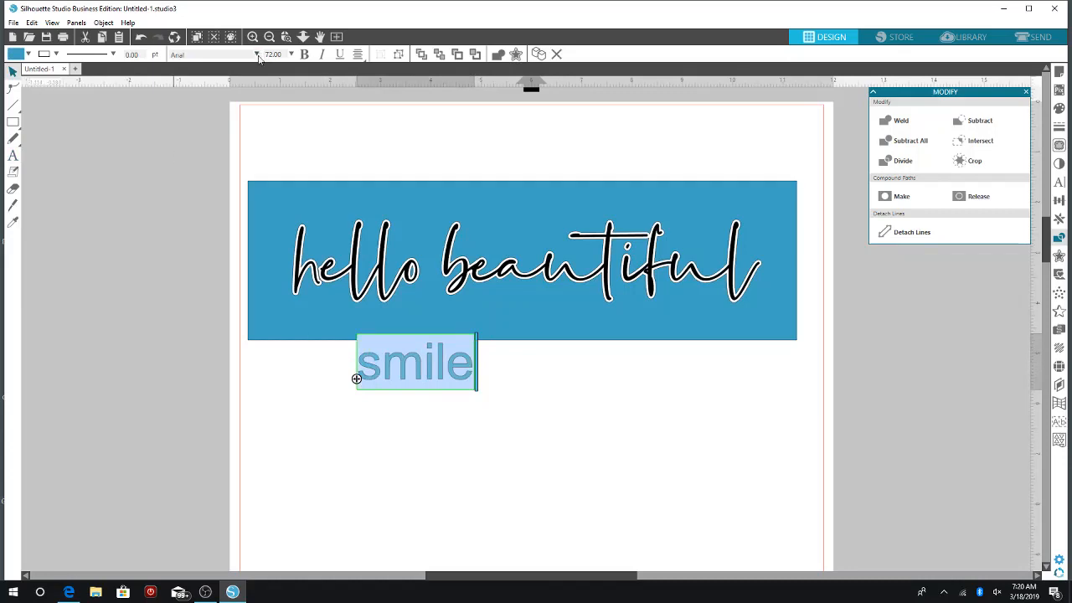
key("BackSpace")
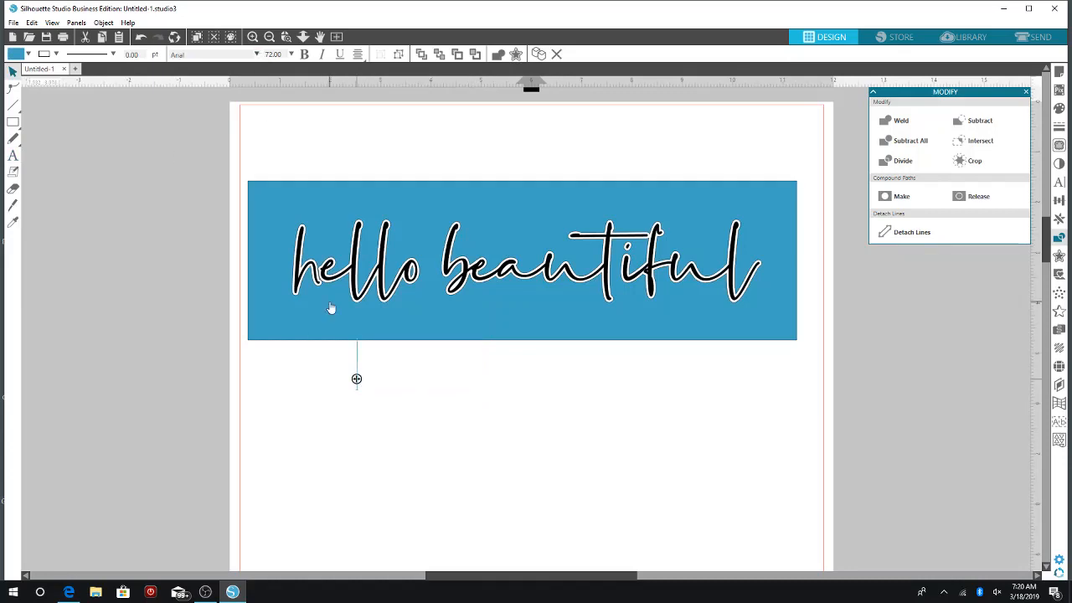
type("LCHS")
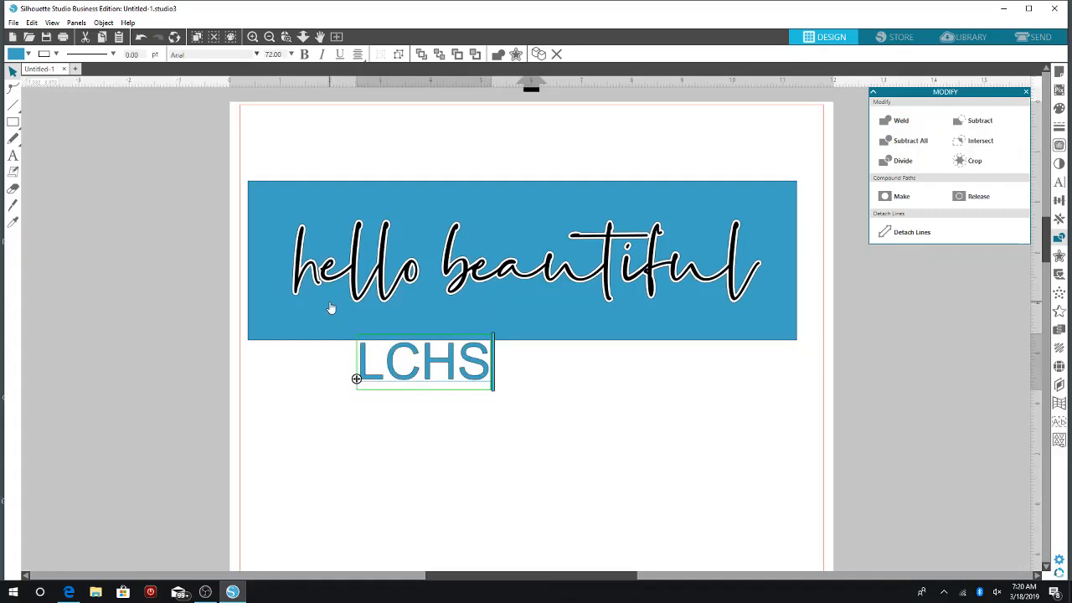
Step: Set the LCHS text's font to Times New Roman and move the text further below the blue rectangle
left_click_drag(493, 362, 335, 363)
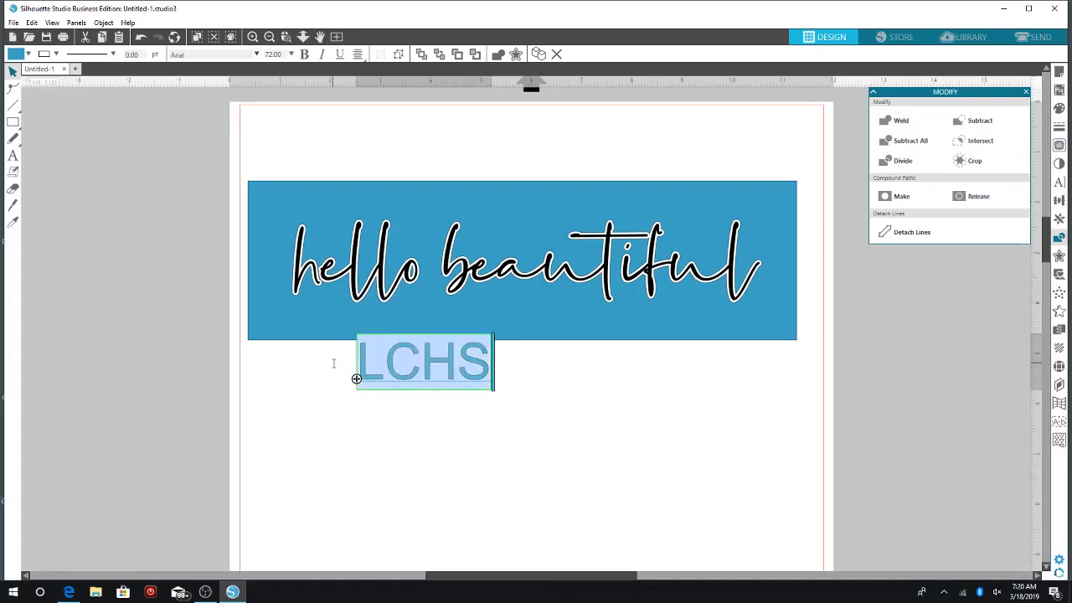
left_click(256, 54)
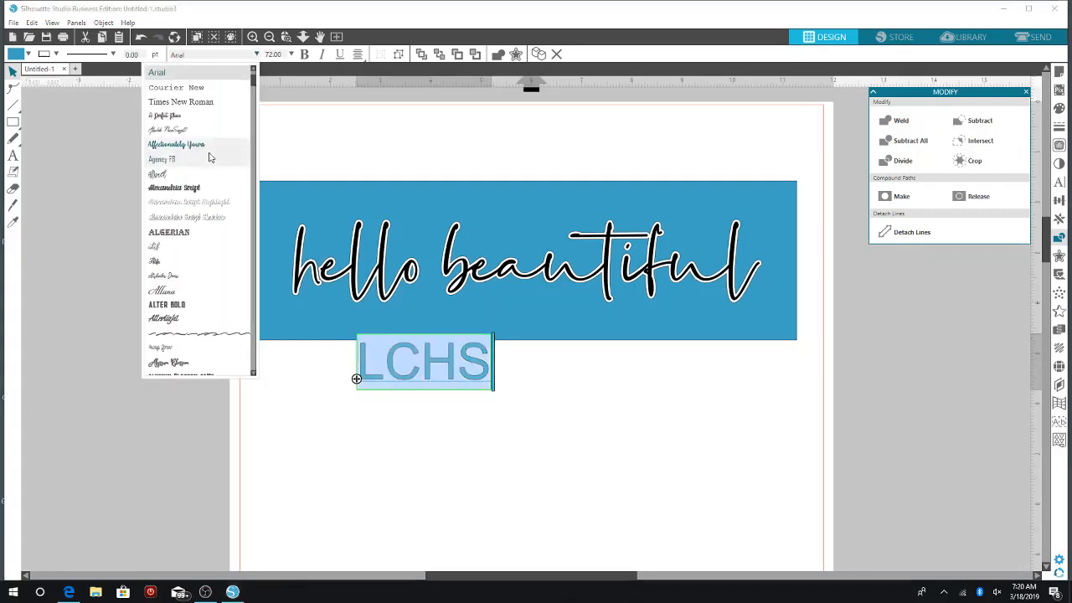
left_click(209, 101)
left_click(357, 379)
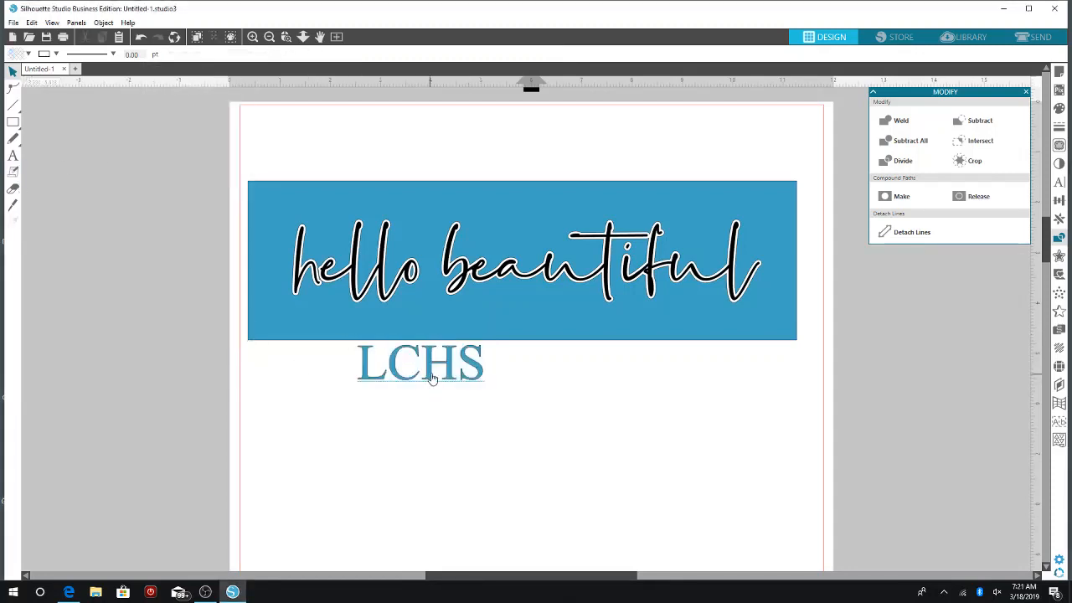
left_click_drag(430, 378, 455, 434)
Step: Fill the LCHS lettering with black
left_click(28, 53)
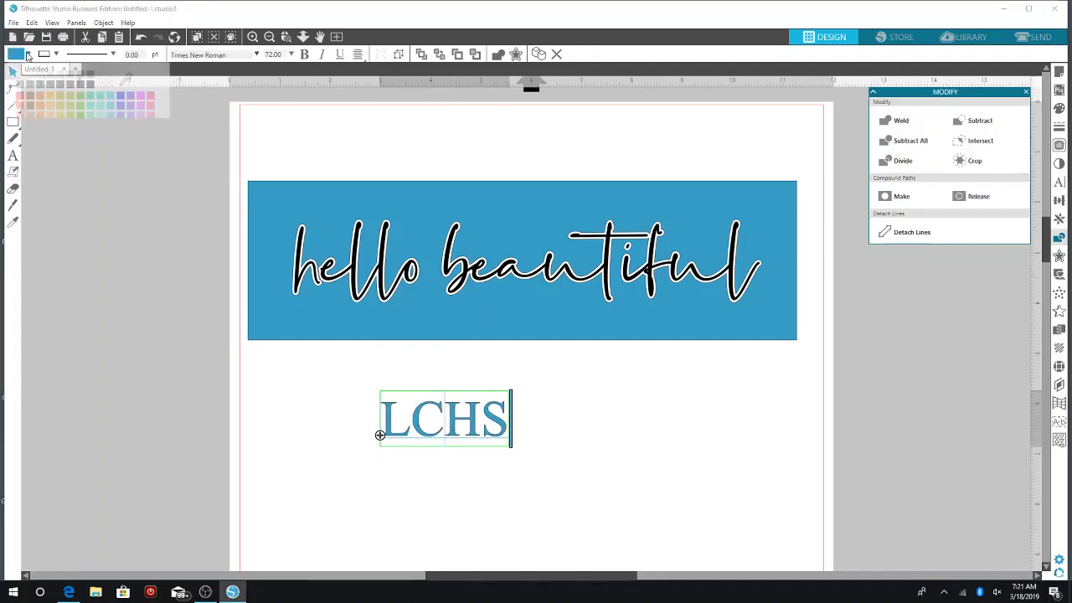
left_click(93, 83)
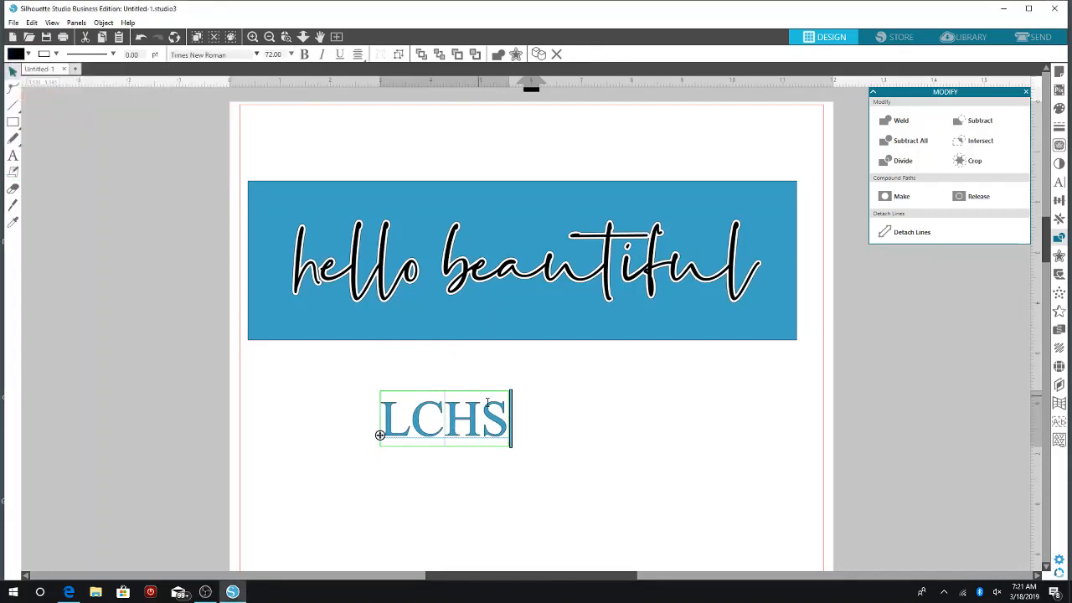
left_click(597, 440)
left_click(503, 431)
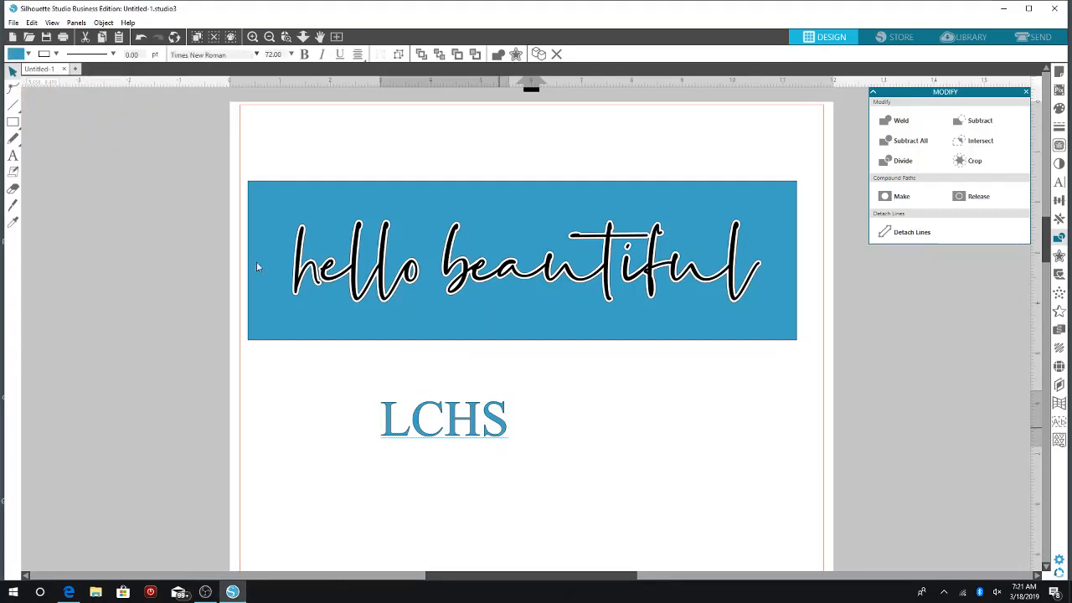
left_click(28, 54)
left_click(88, 86)
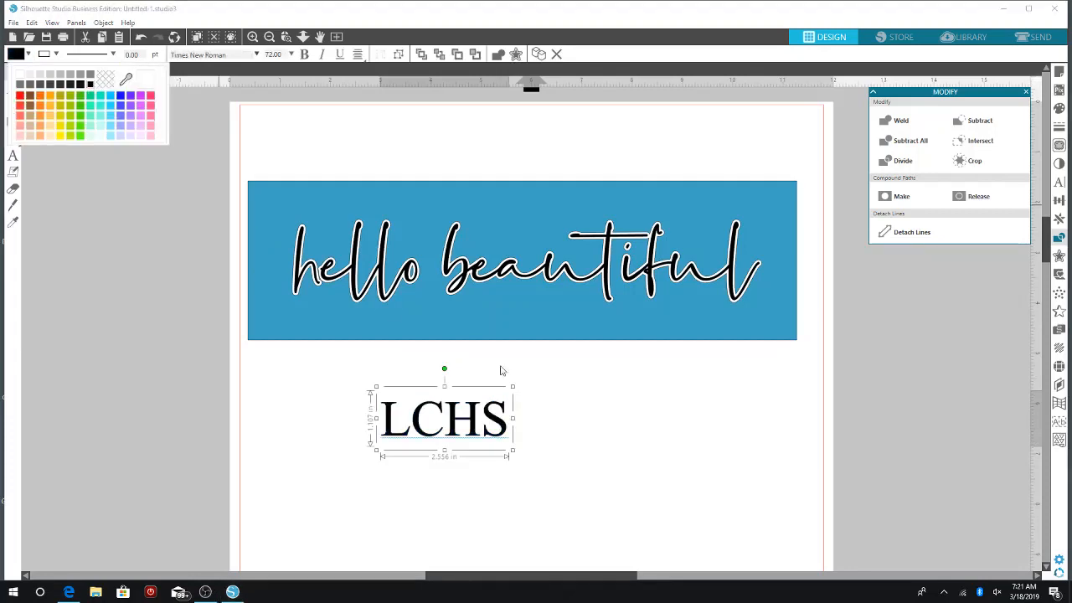
left_click(515, 429)
Step: Offset the LCHS lettering by 0.045 in with rounded corners and fill the offset with blue
left_click(502, 428)
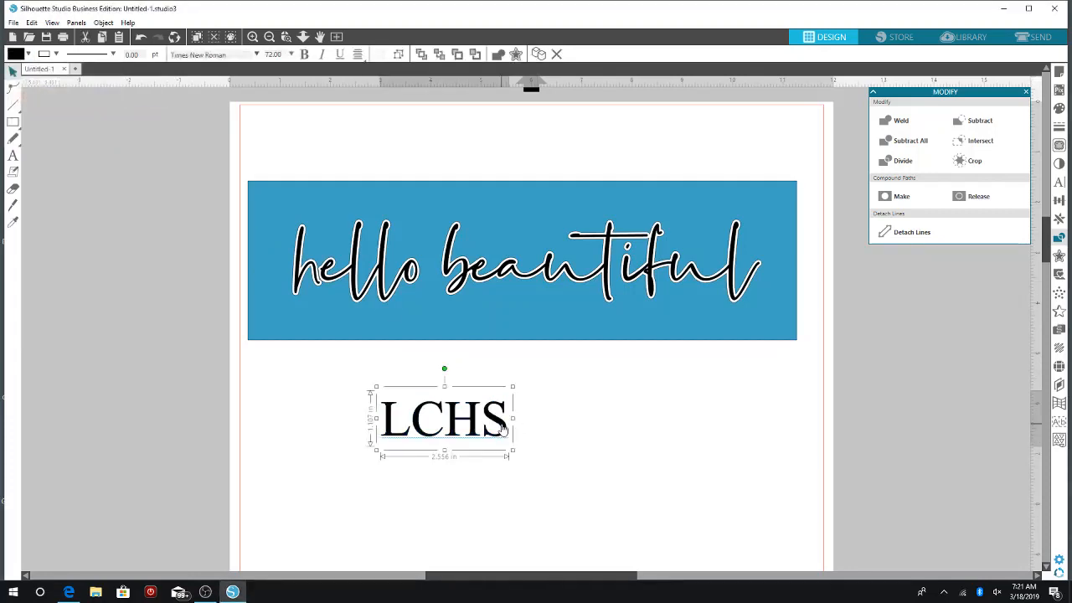
left_click(1059, 255)
left_click(920, 125)
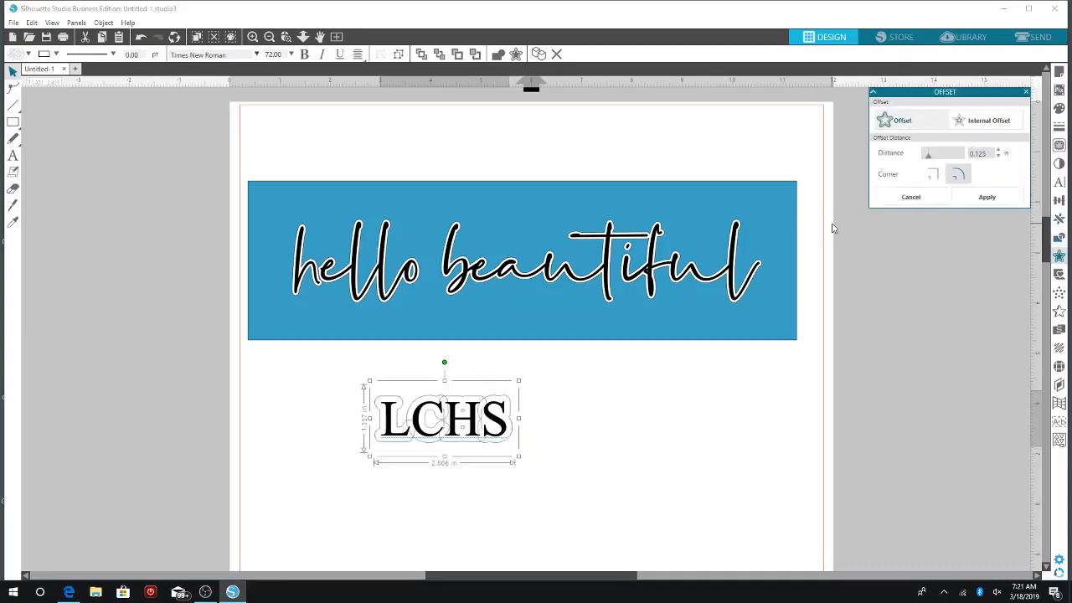
left_click_drag(929, 160, 926, 161)
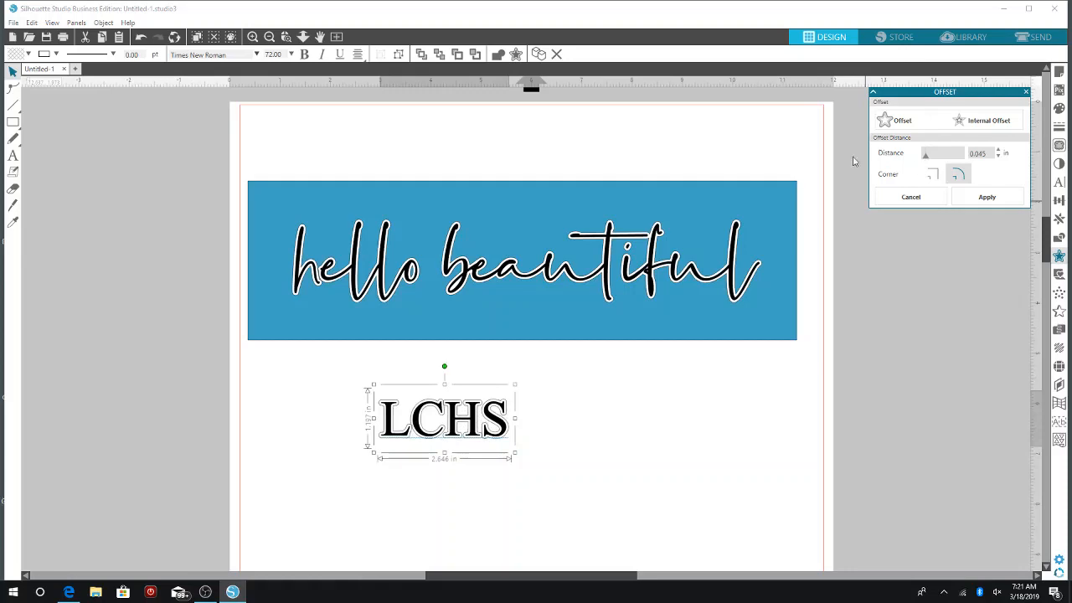
left_click(28, 54)
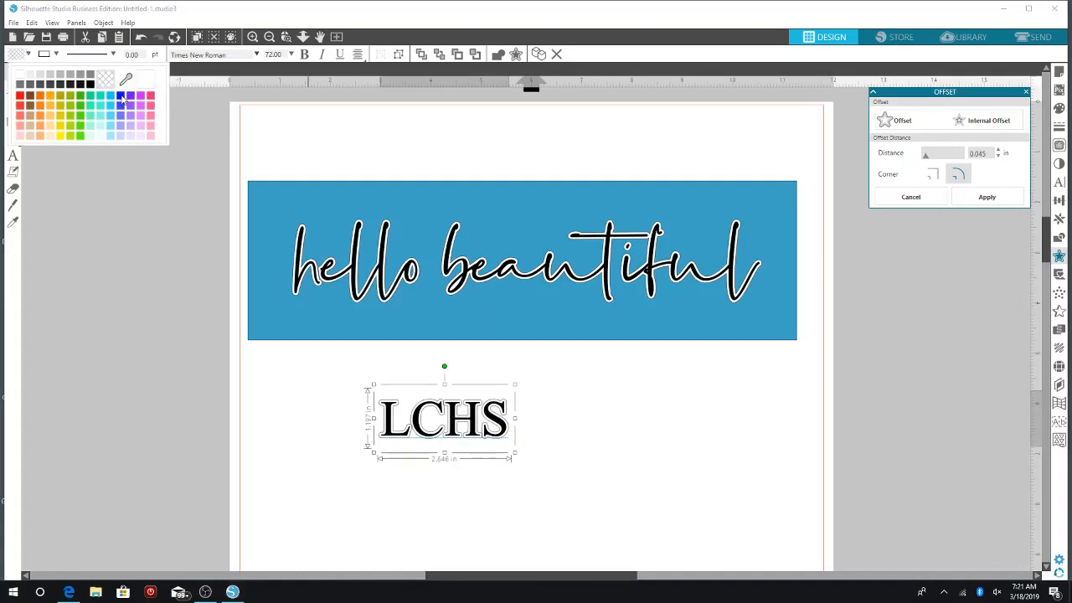
left_click(123, 99)
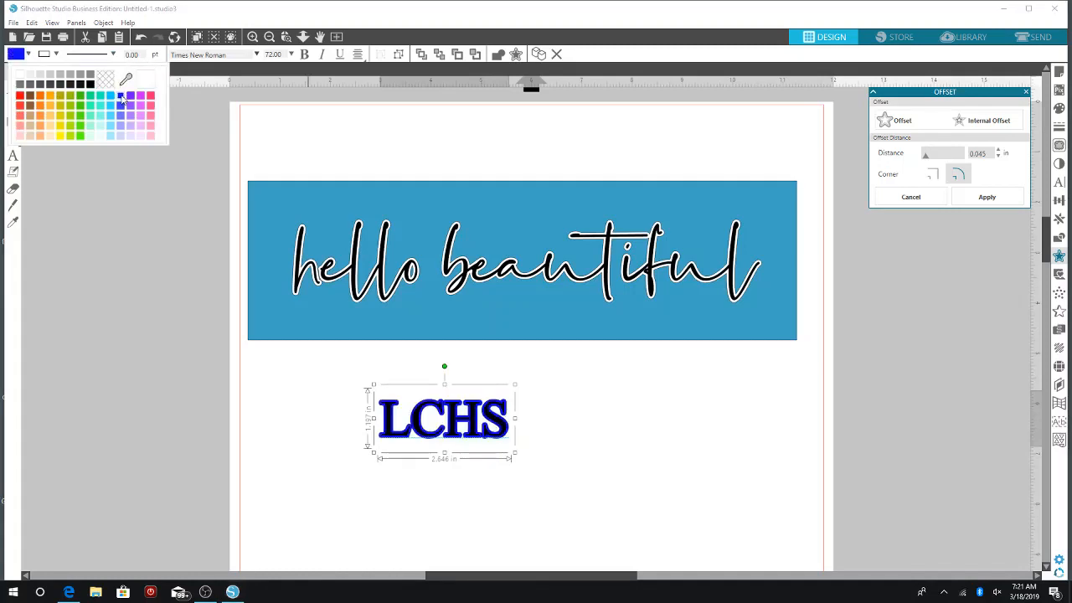
Step: Set the line colour of the black LCHS lettering to white
left_click(390, 413)
left_click(56, 53)
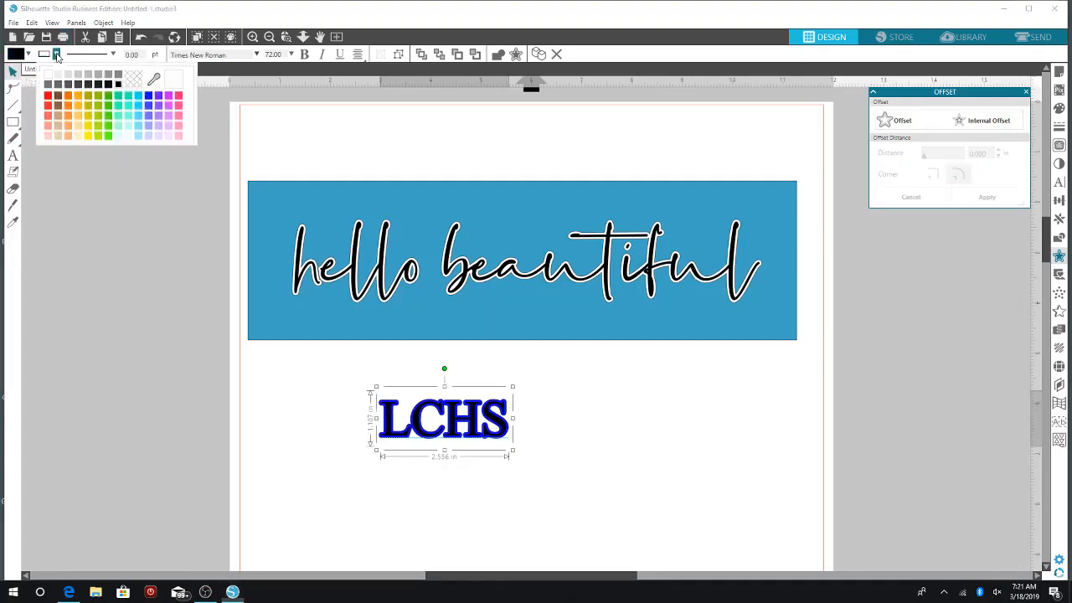
left_click(51, 75)
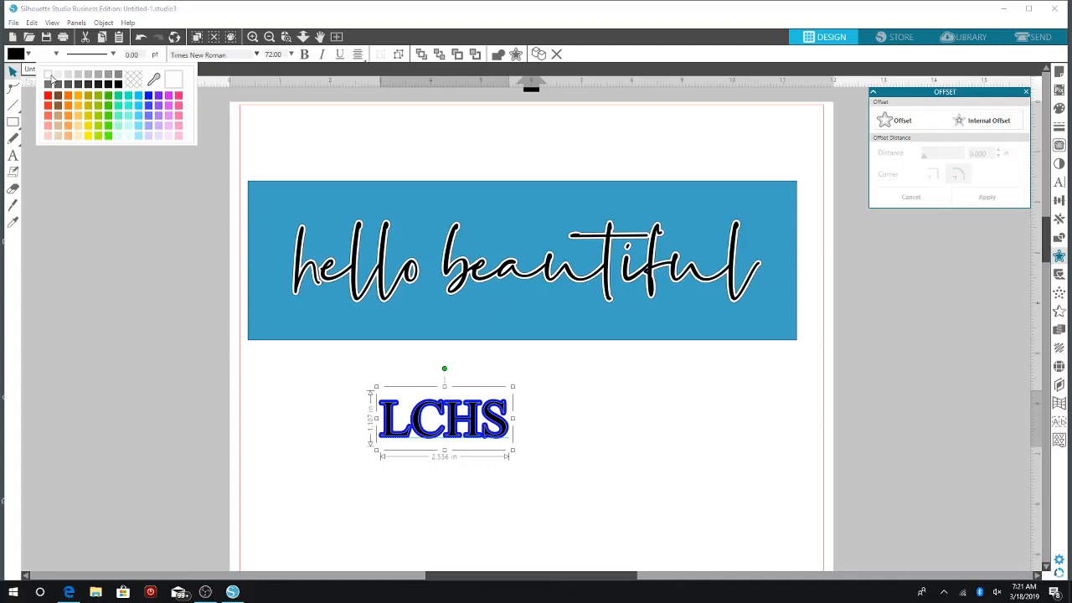
left_click(197, 374)
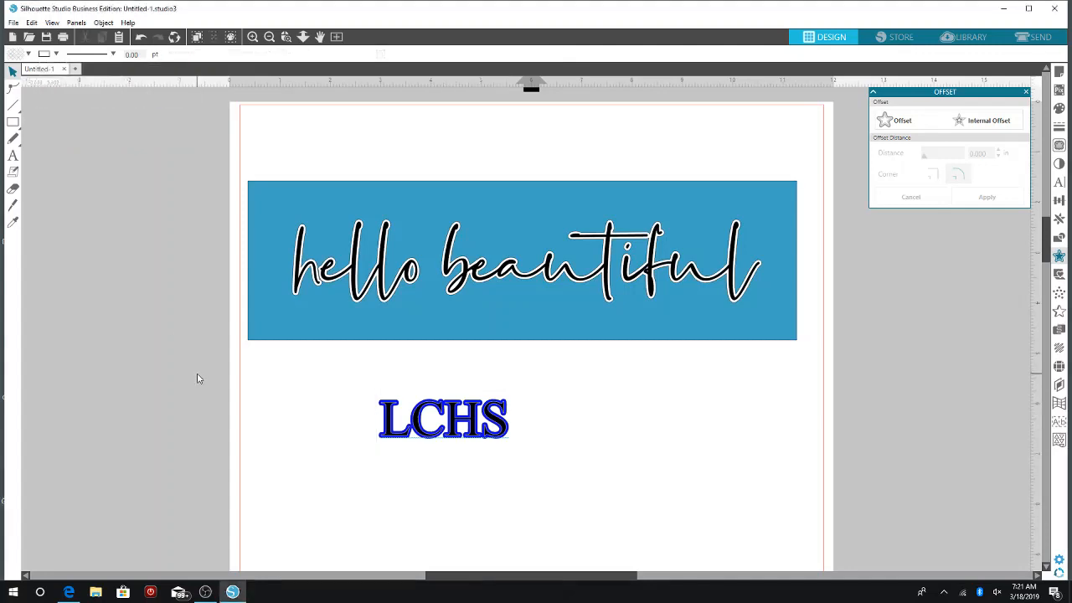
Step: Change the line colour of the LCHS lettering back to black
left_click(252, 37)
scroll(372, 369, "down", 3)
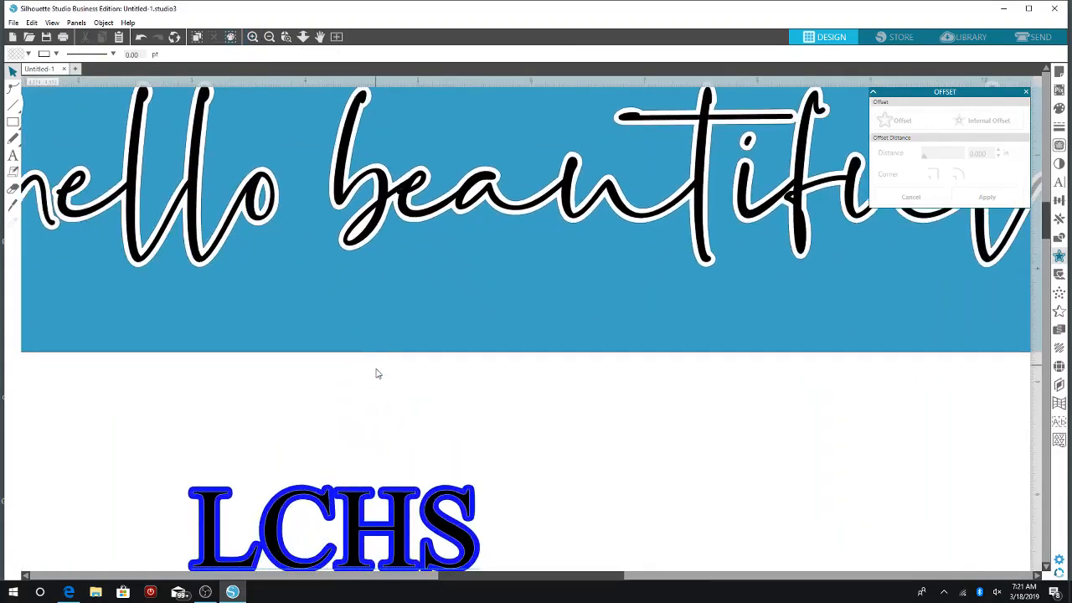
left_click(209, 452)
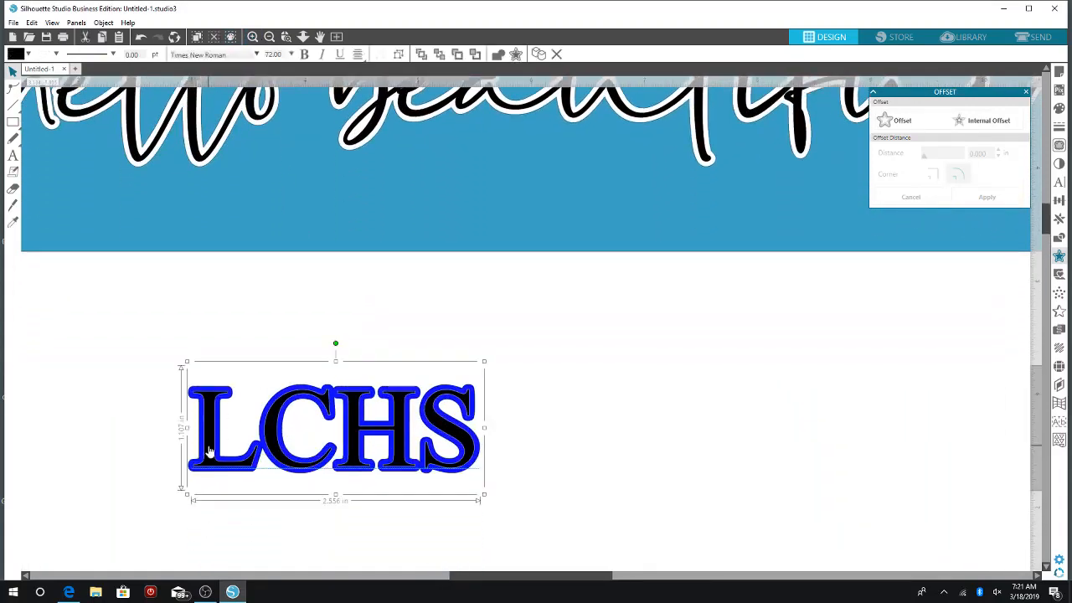
left_click(56, 54)
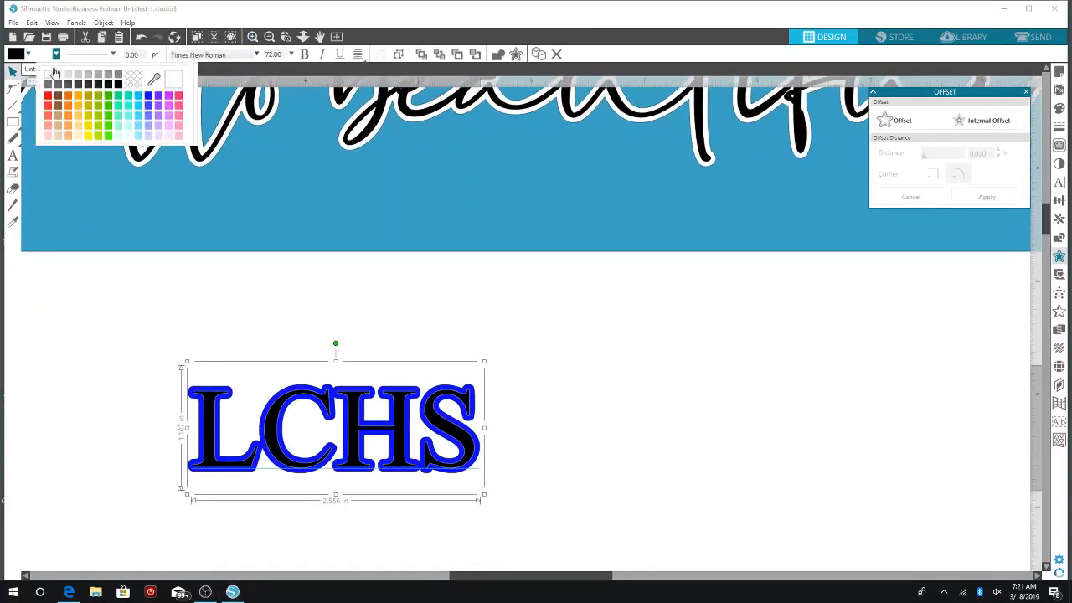
left_click(118, 84)
left_click(72, 208)
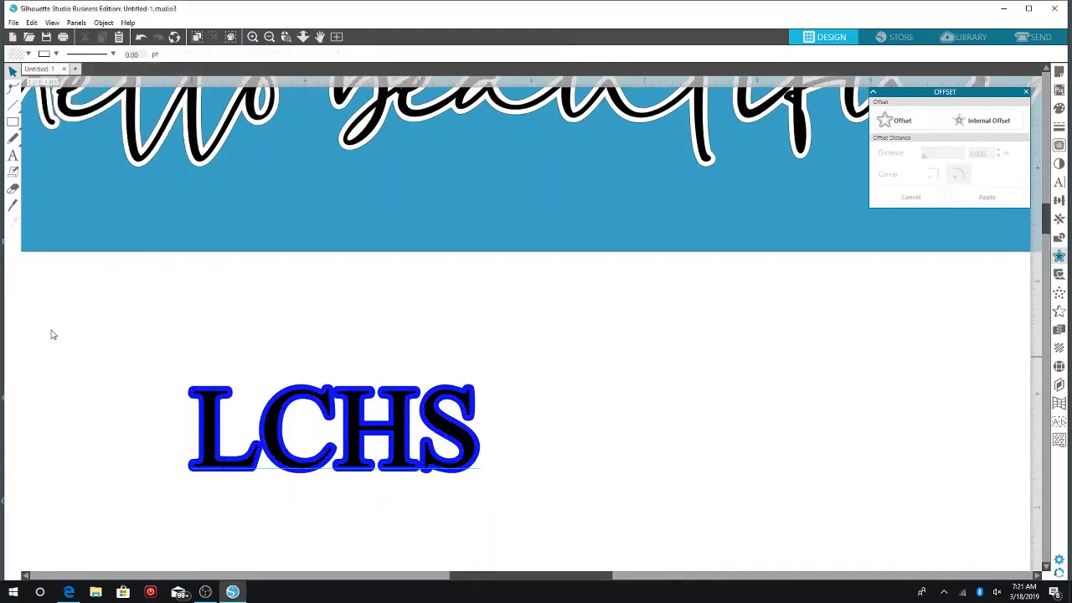
Step: Fill the LCHS lettering with white and place it centred over its blue offset
left_click(210, 453)
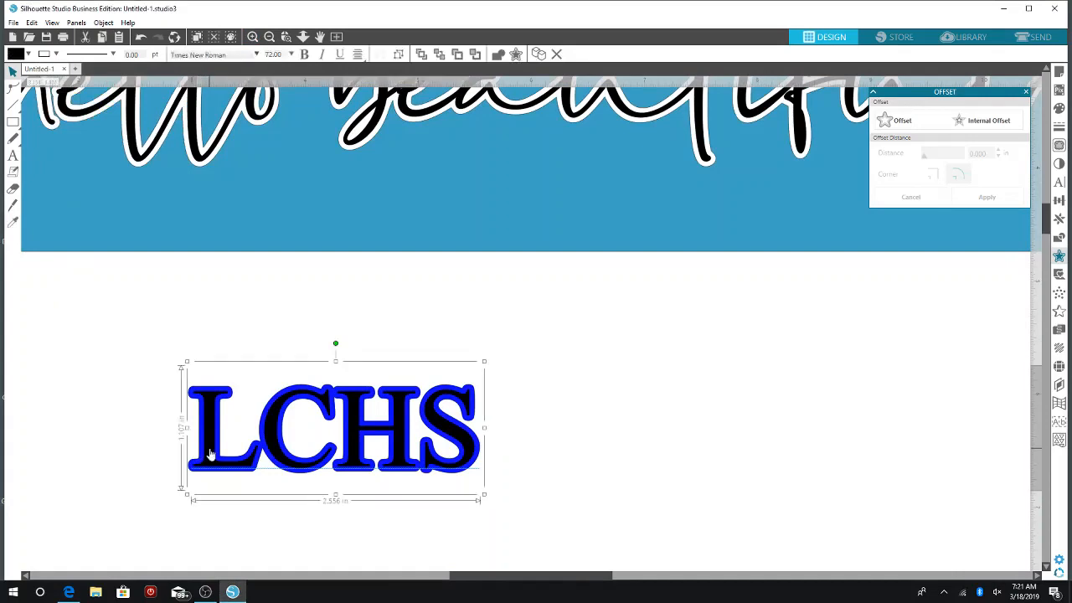
left_click_drag(210, 453, 228, 479)
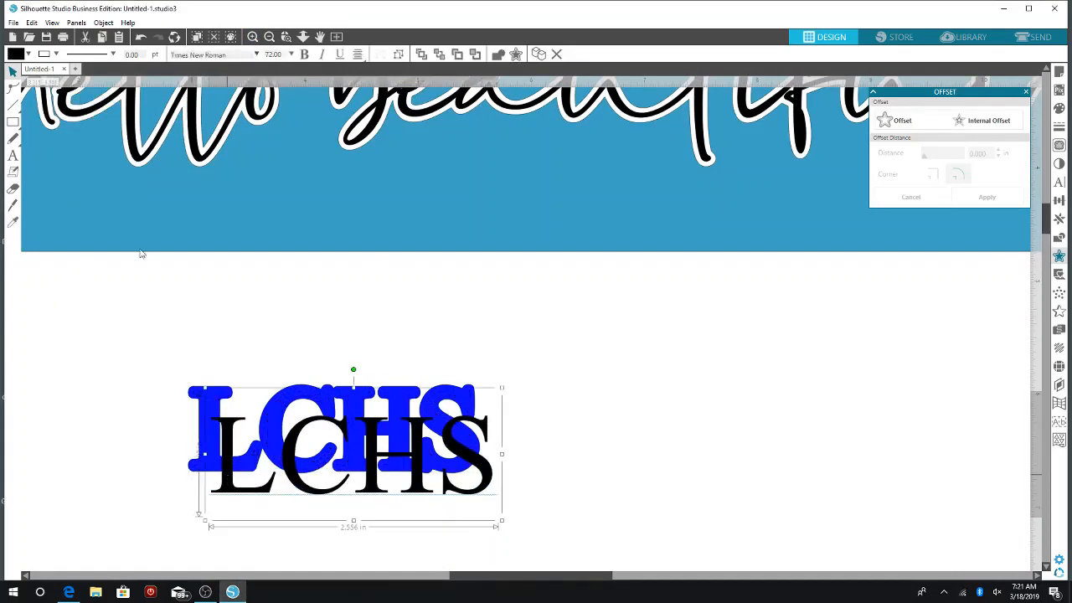
left_click(55, 54)
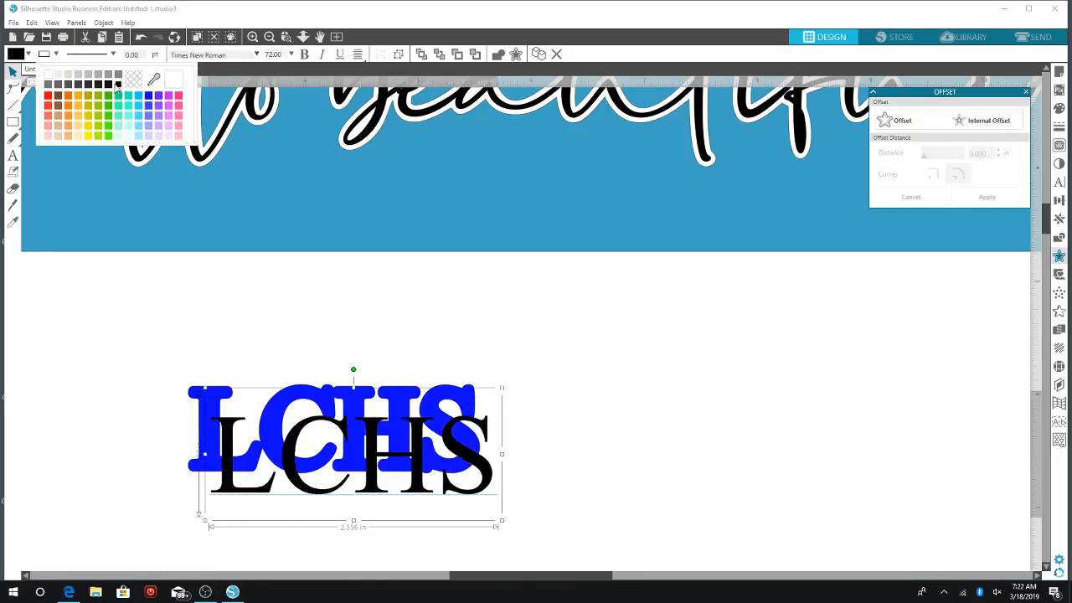
left_click(27, 53)
left_click(102, 79)
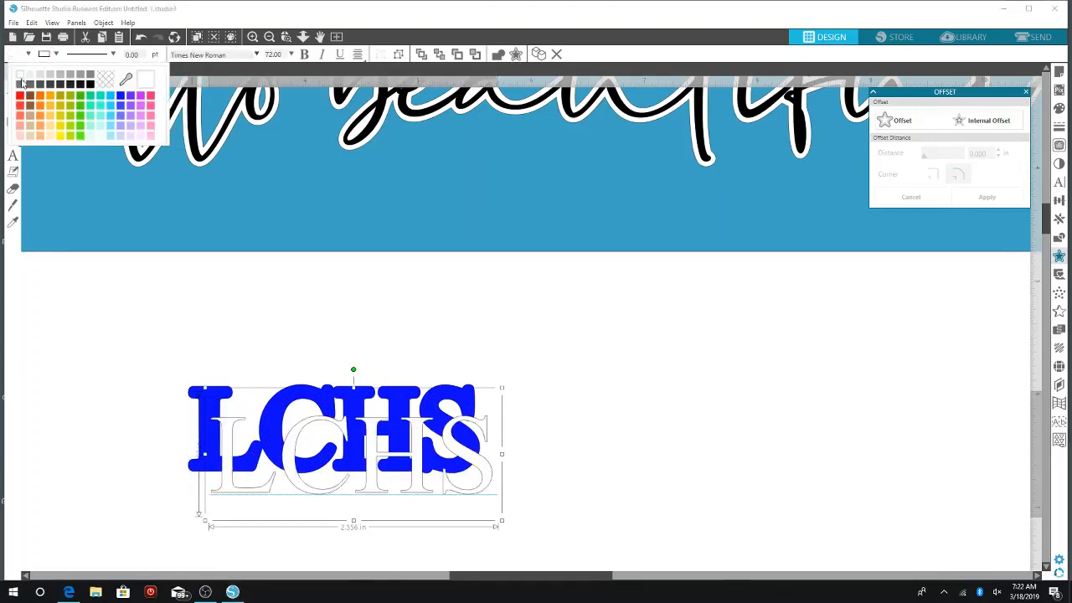
left_click_drag(369, 456, 356, 432)
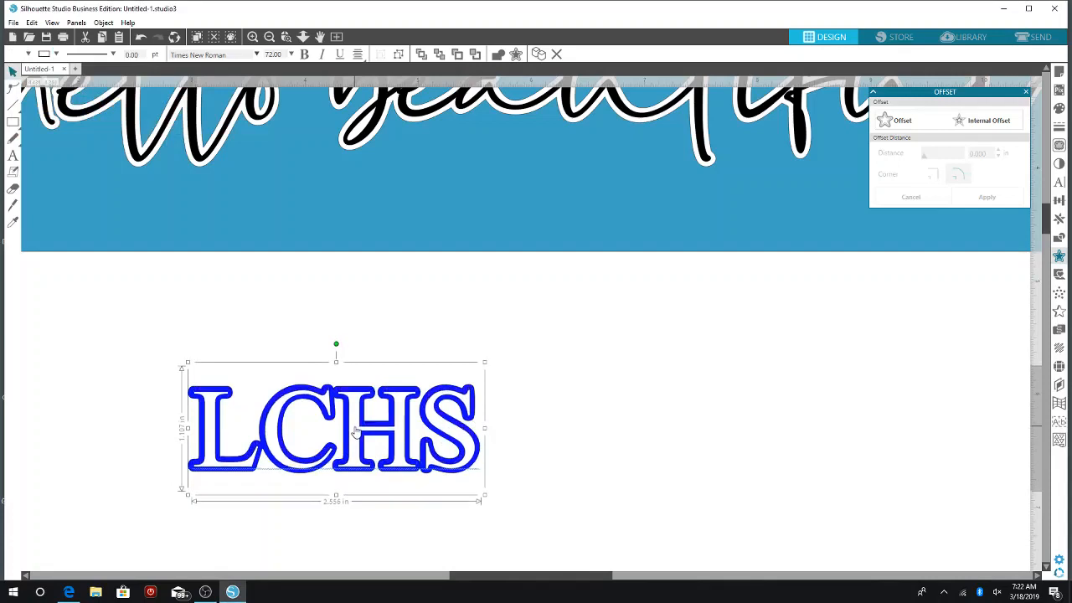
left_click(687, 493)
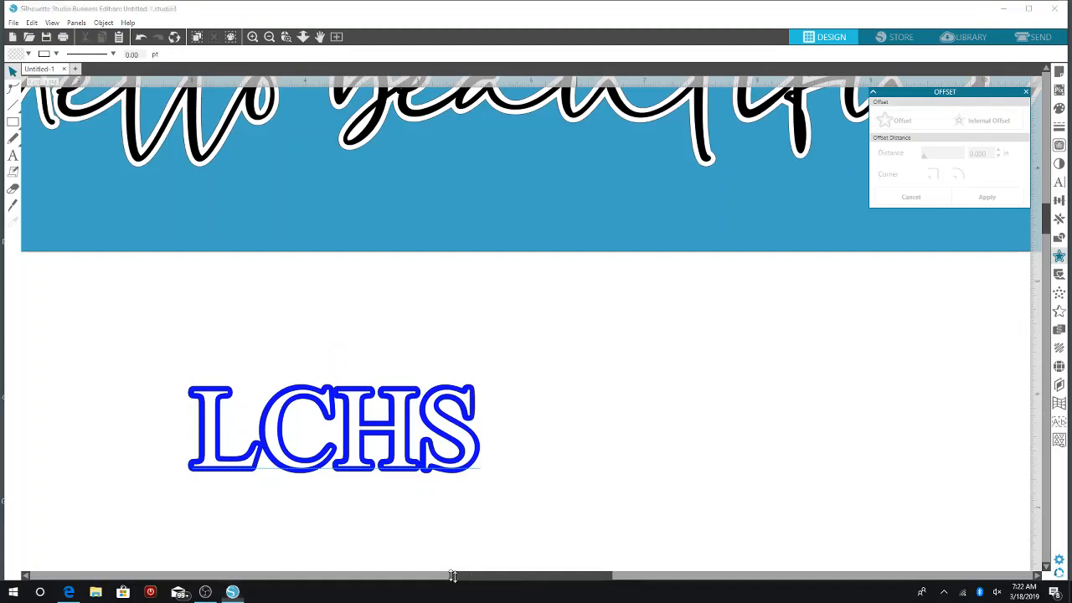
Step: Move the white LCHS lettering off the blue offset, up toward the blue rectangle
left_click_drag(453, 576, 421, 576)
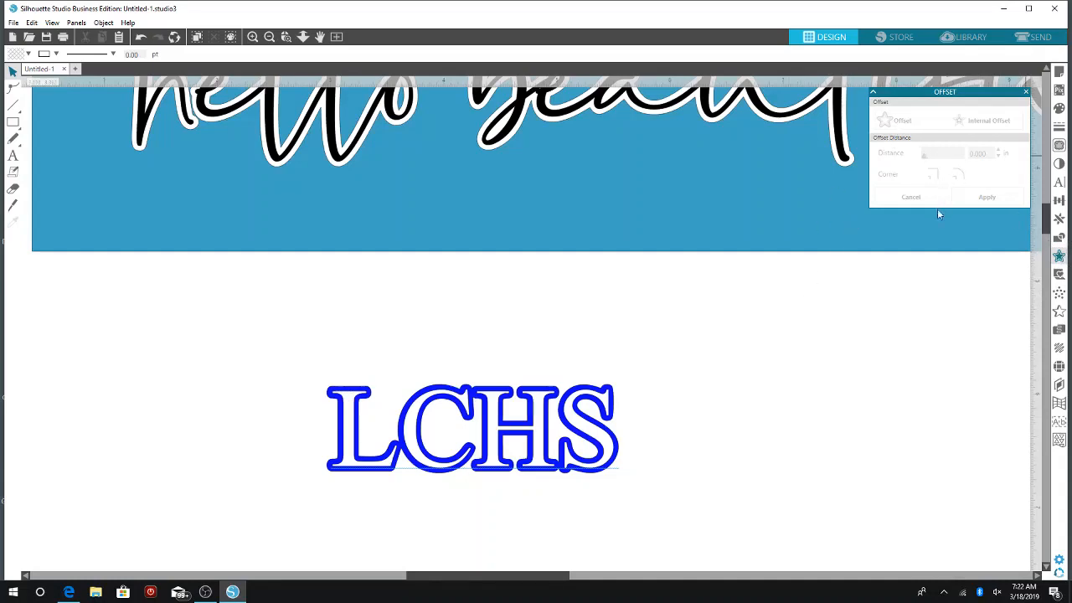
left_click_drag(591, 442, 772, 338)
left_click(819, 276)
left_click(756, 331)
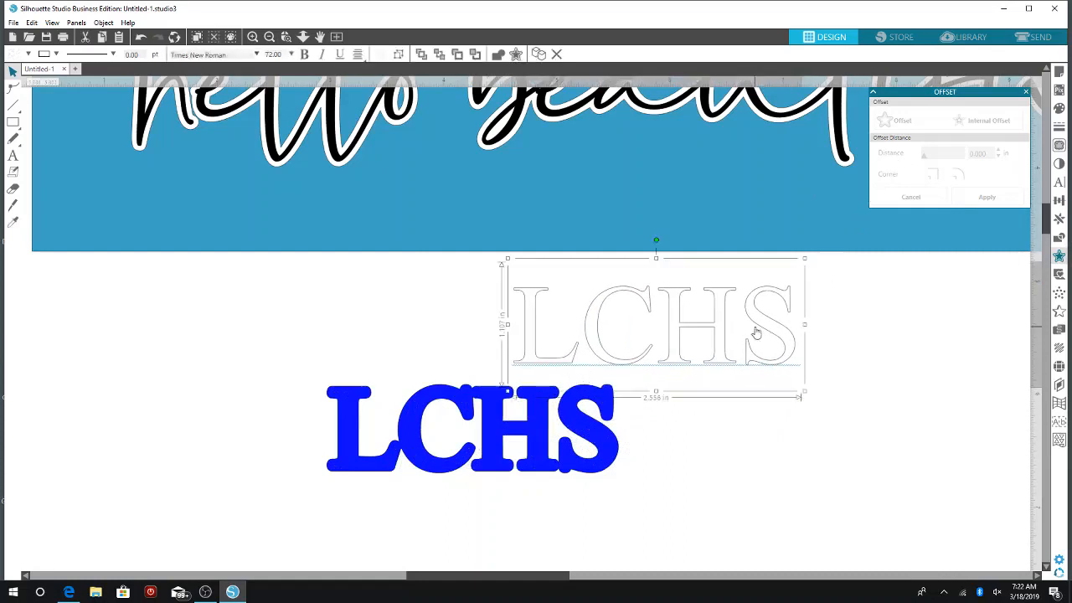
Step: Offset the upper white LCHS lettering with square corners at a distance of 0.025 in
left_click(893, 121)
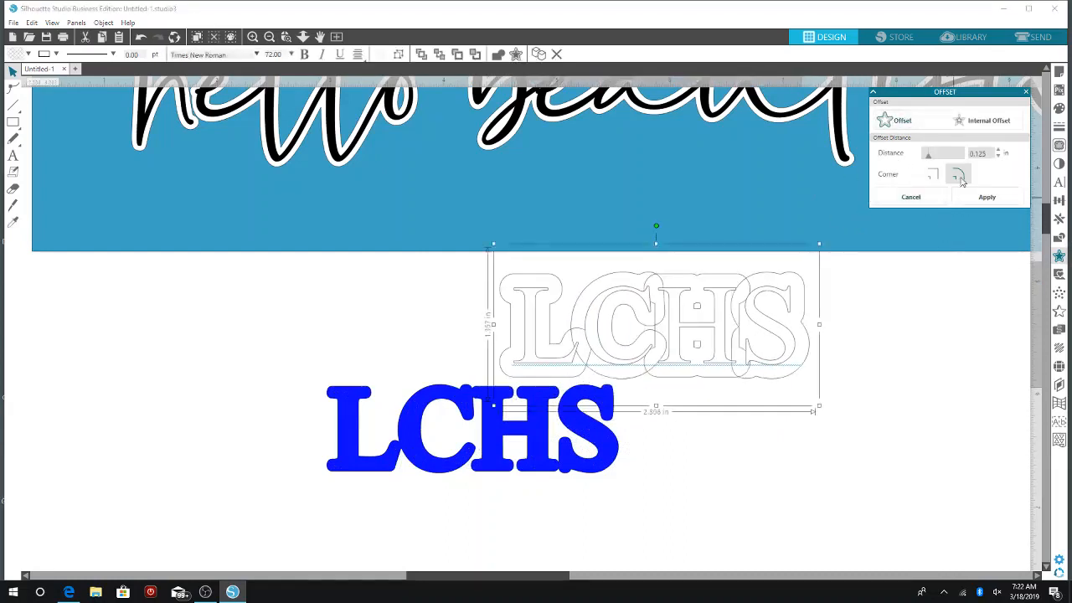
left_click(934, 175)
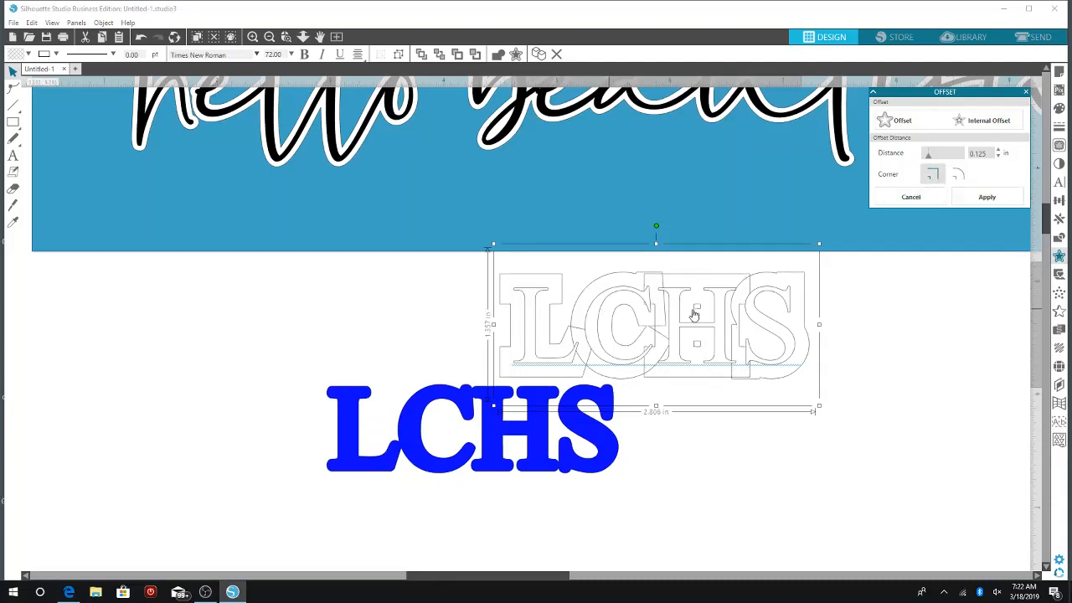
left_click(998, 155)
left_click(998, 156)
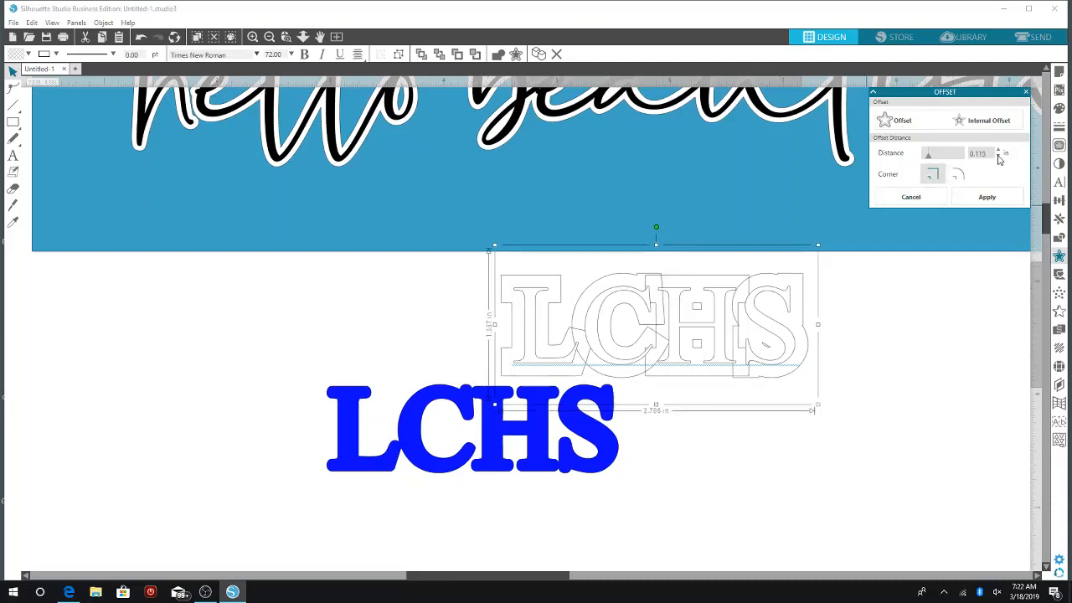
left_click(997, 156)
left_click(998, 158)
left_click(997, 157)
left_click(998, 157)
left_click(997, 158)
left_click(998, 157)
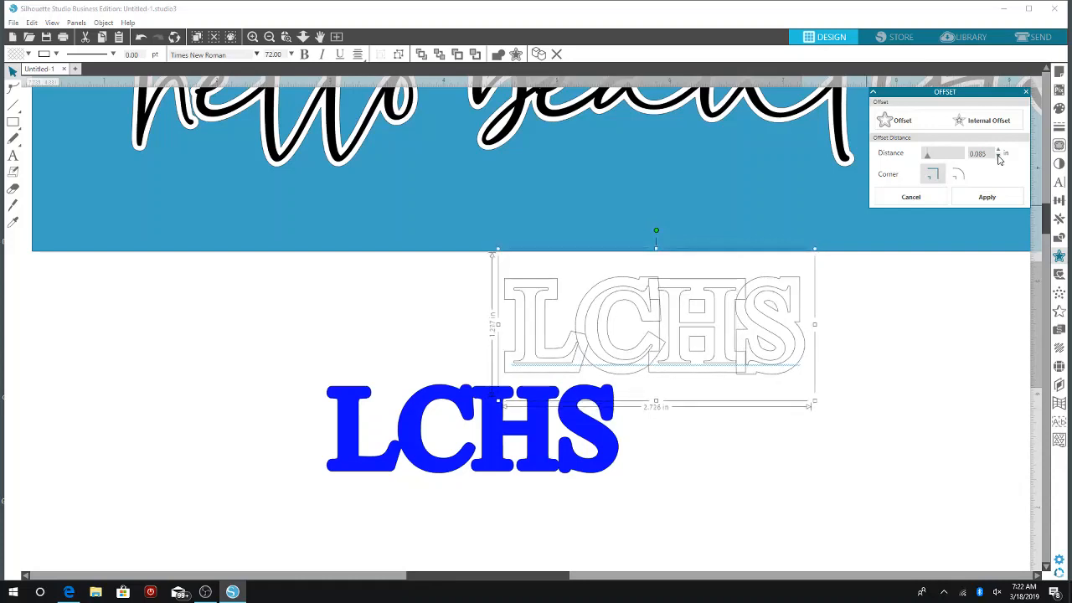
left_click(997, 158)
left_click(997, 158)
left_click(998, 158)
left_click(998, 158)
left_click(998, 158)
left_click(998, 157)
left_click(997, 158)
left_click(998, 158)
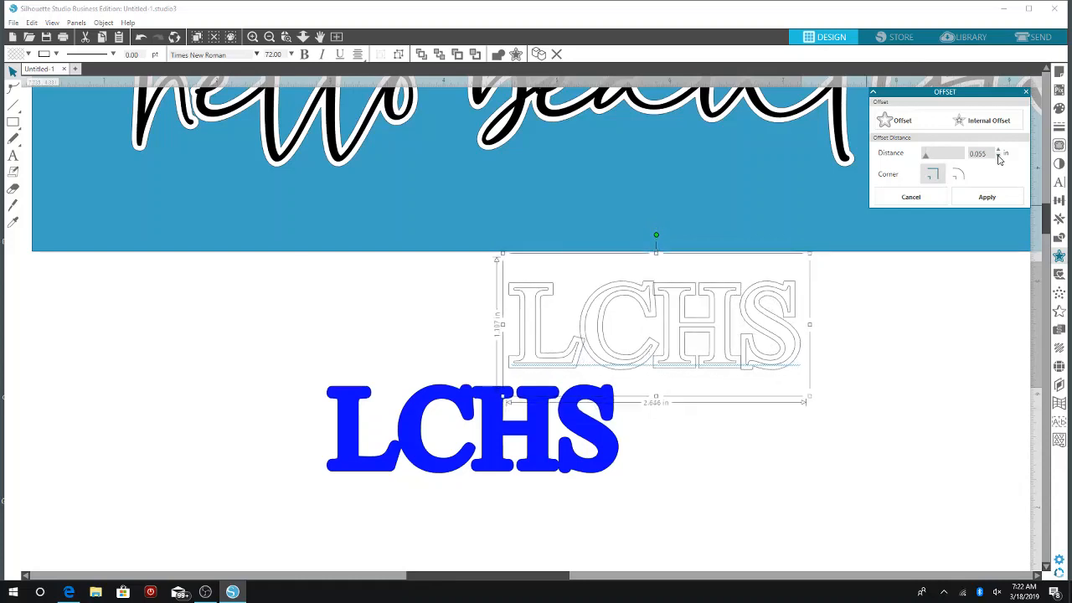
left_click(998, 157)
left_click(998, 158)
left_click(998, 158)
left_click(998, 158)
left_click(998, 158)
left_click(998, 158)
left_click(998, 157)
left_click(997, 158)
left_click(998, 158)
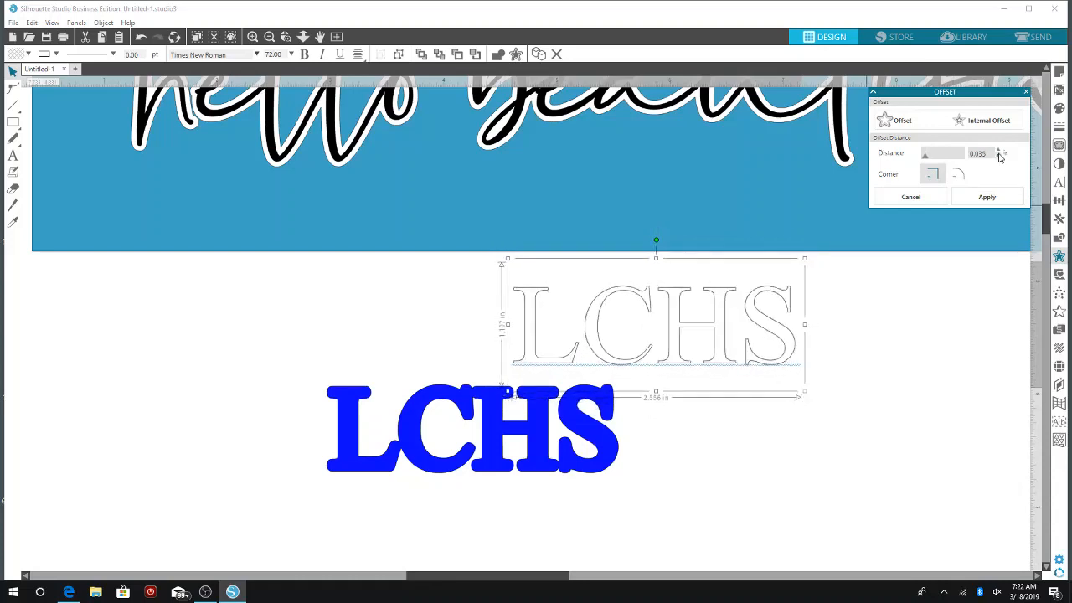
left_click(998, 150)
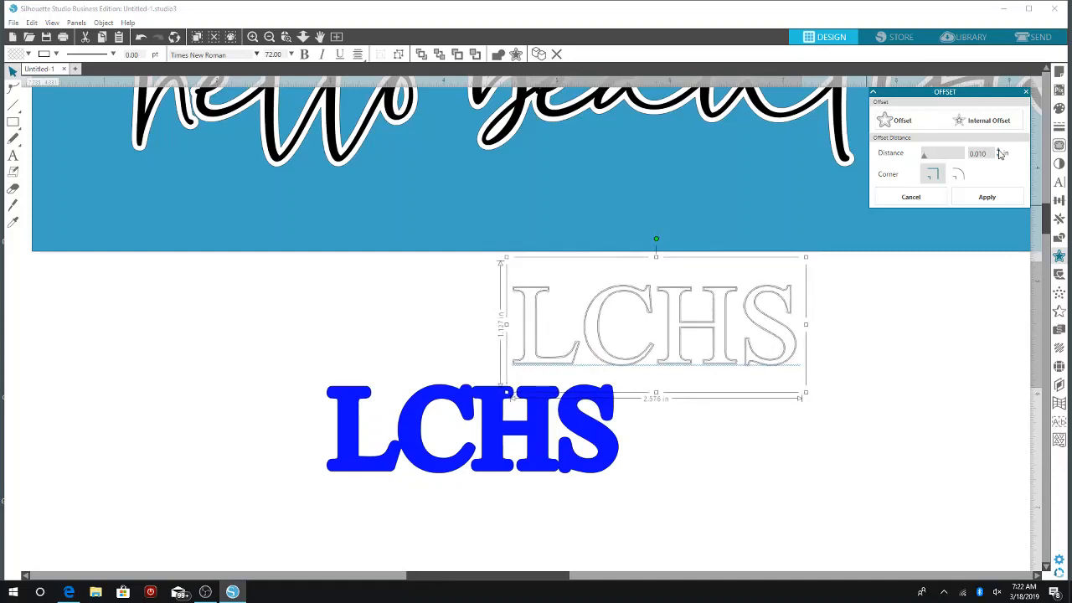
left_click(998, 150)
left_click(998, 150)
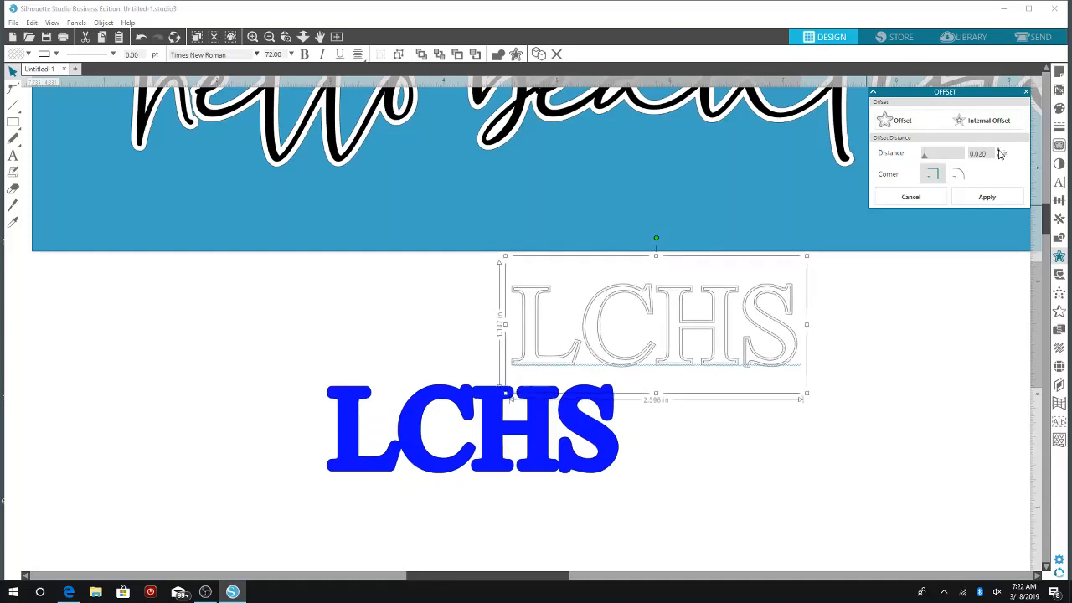
left_click(999, 152)
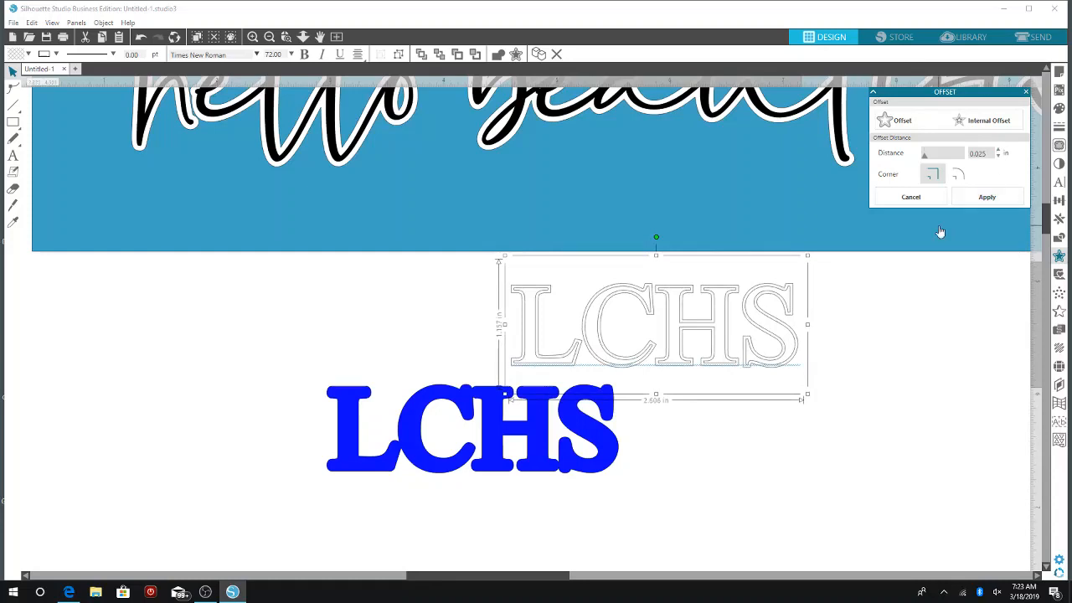
Step: Fill the square-cornered offset with blue and place a white copy of the LCHS lettering centred over the lower rounded offset
left_click(28, 53)
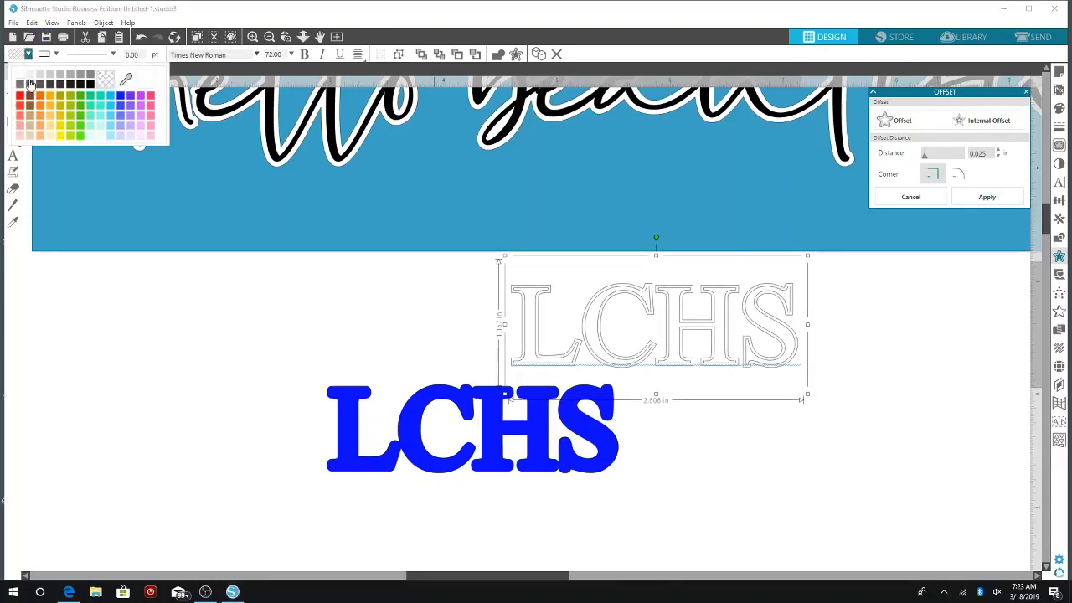
left_click(123, 100)
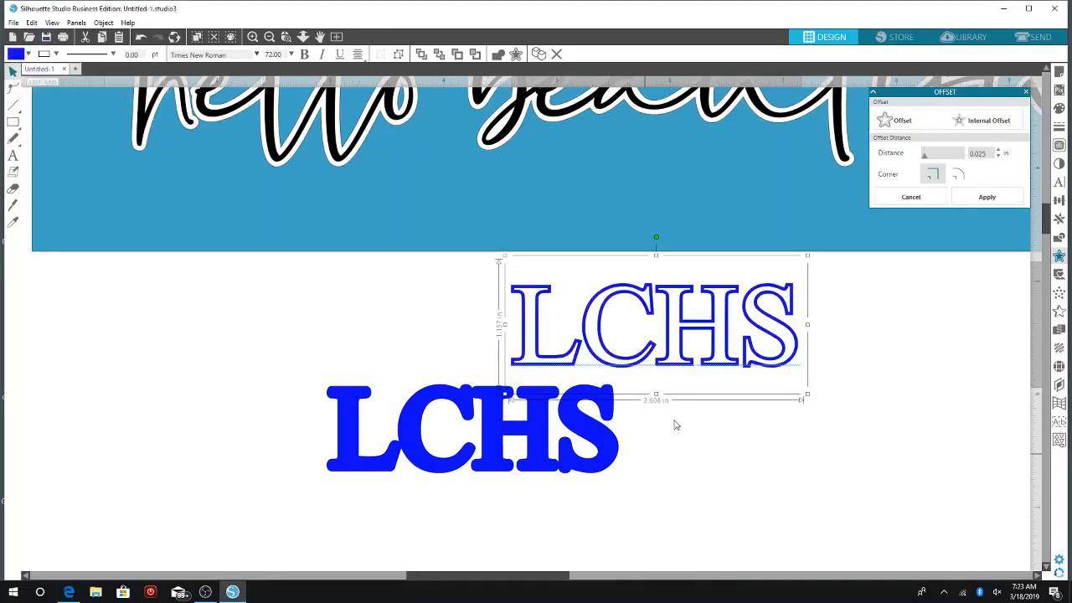
left_click(680, 335)
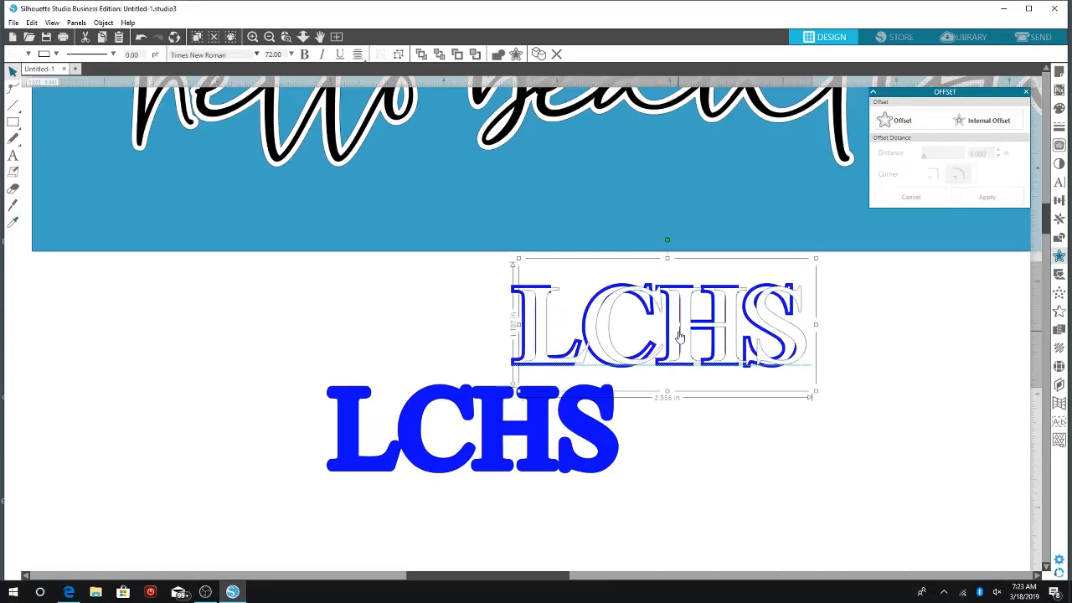
left_click_drag(680, 335, 496, 438)
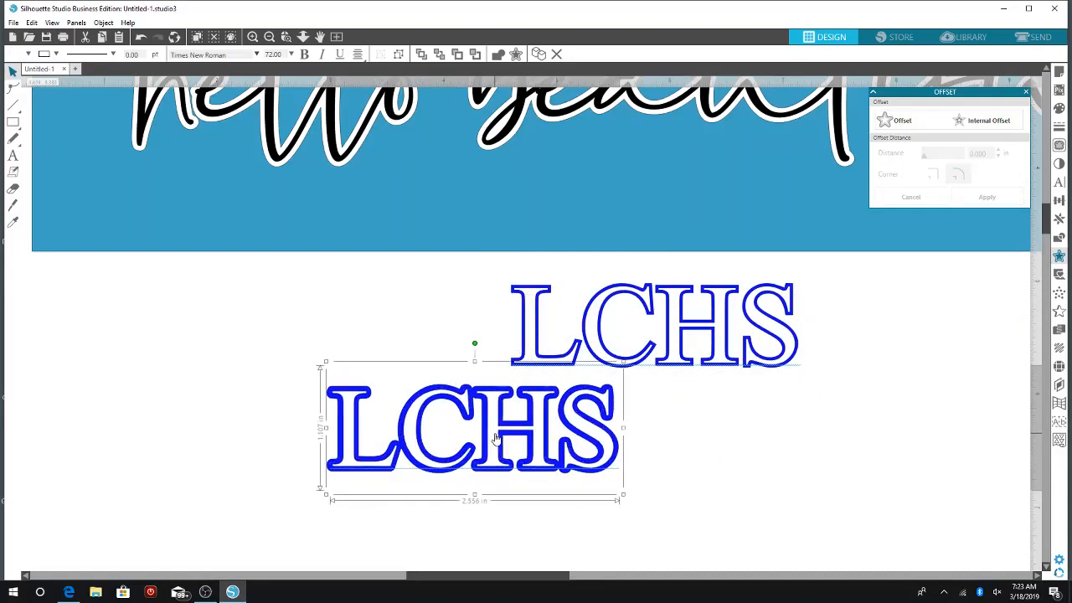
left_click(790, 467)
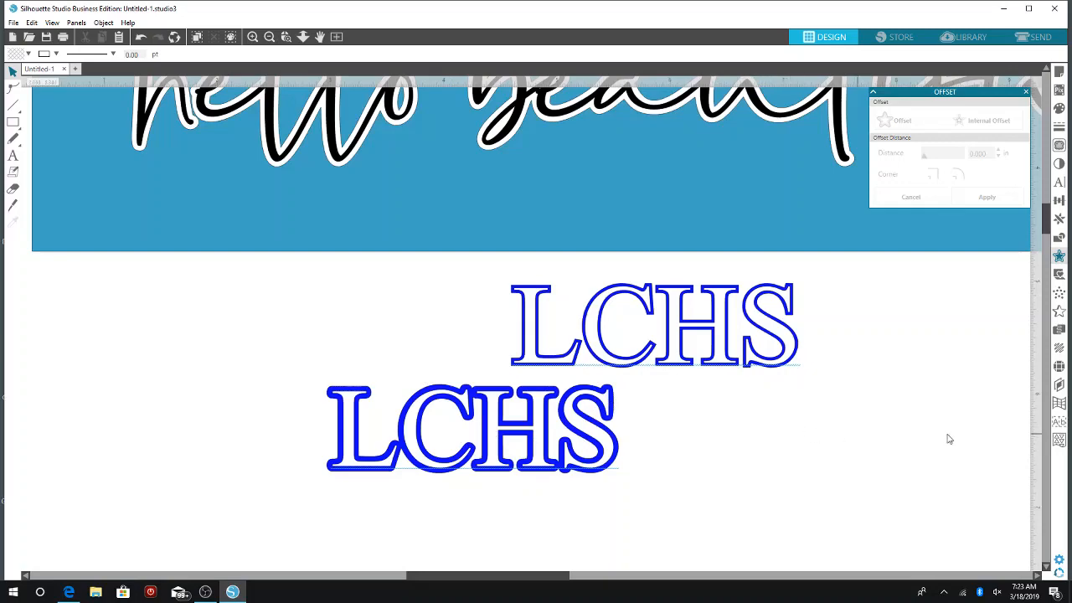
Step: Add the text "hello" on the page below the two LCHS designs
scroll(896, 396, "up", 1)
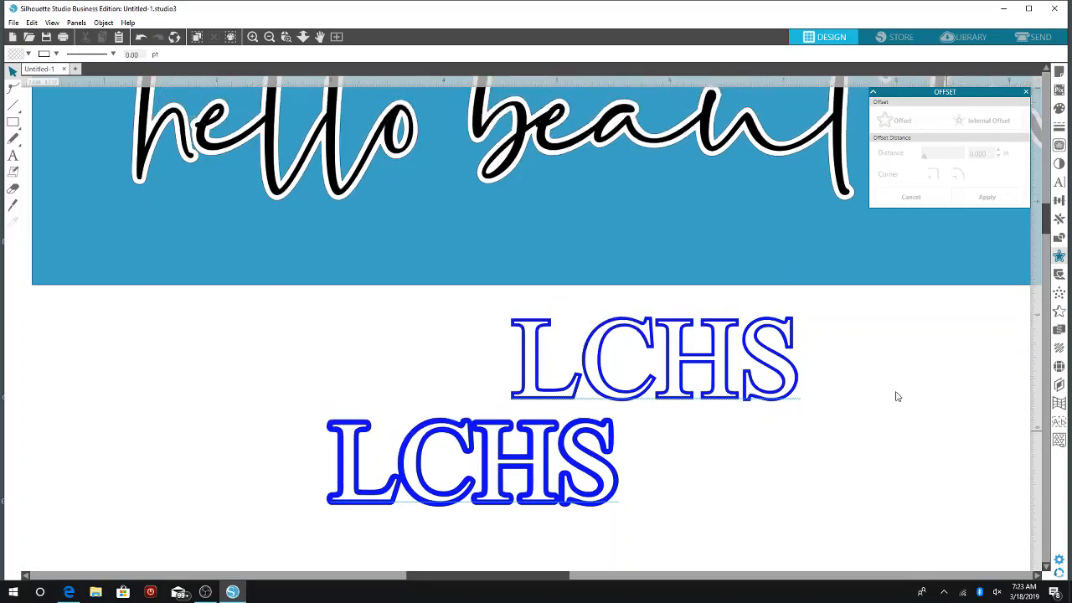
left_click(269, 37)
left_click(269, 37)
left_click(269, 37)
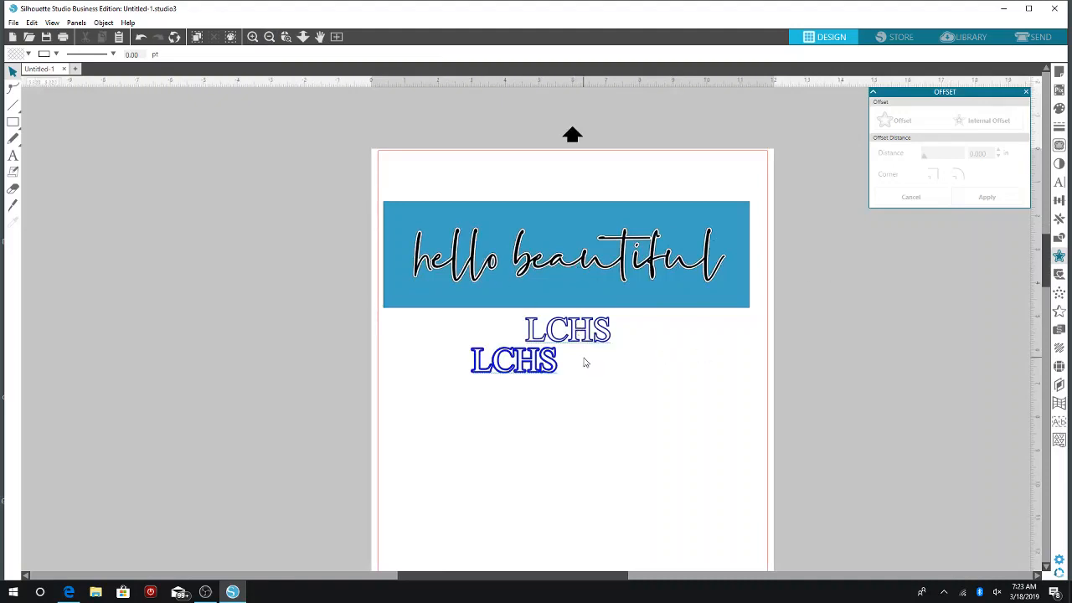
left_click(13, 155)
left_click(489, 423)
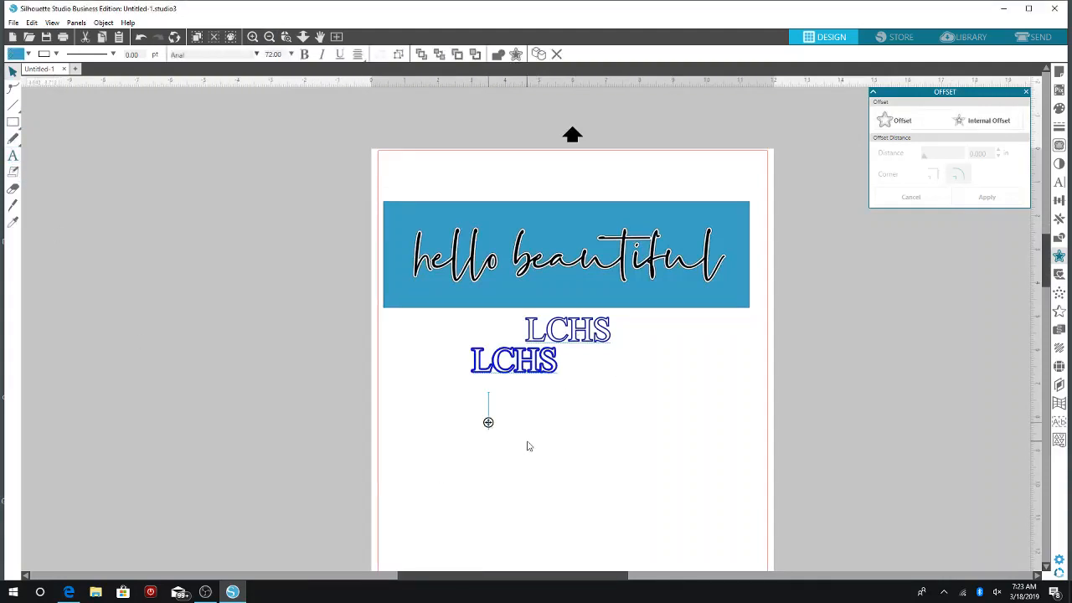
type("hello")
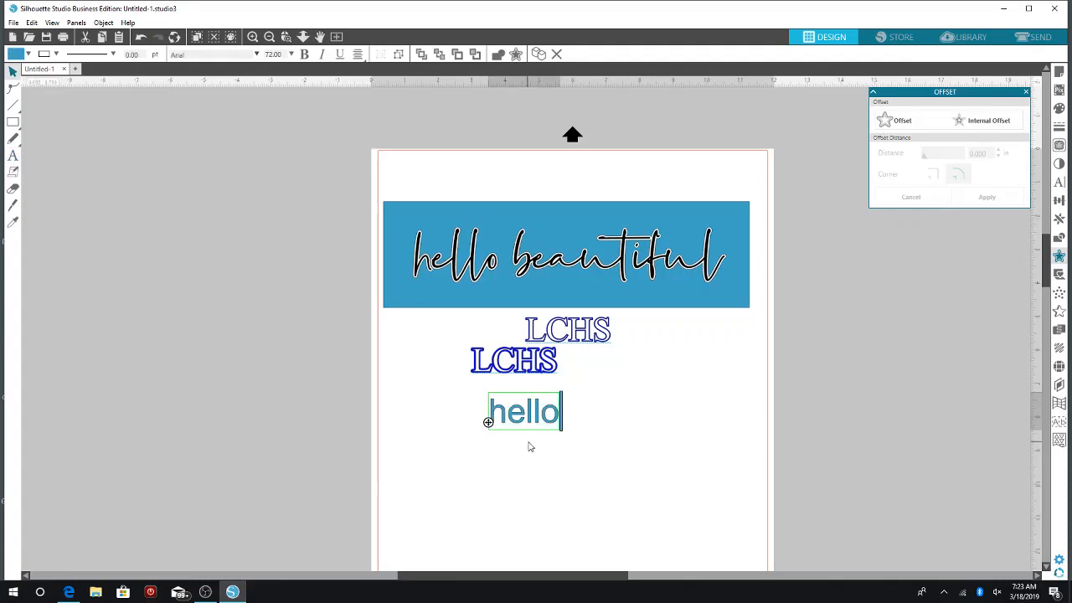
Step: Add "beautiful" as a separate text object slightly below and to the right of "hello"
left_click(13, 155)
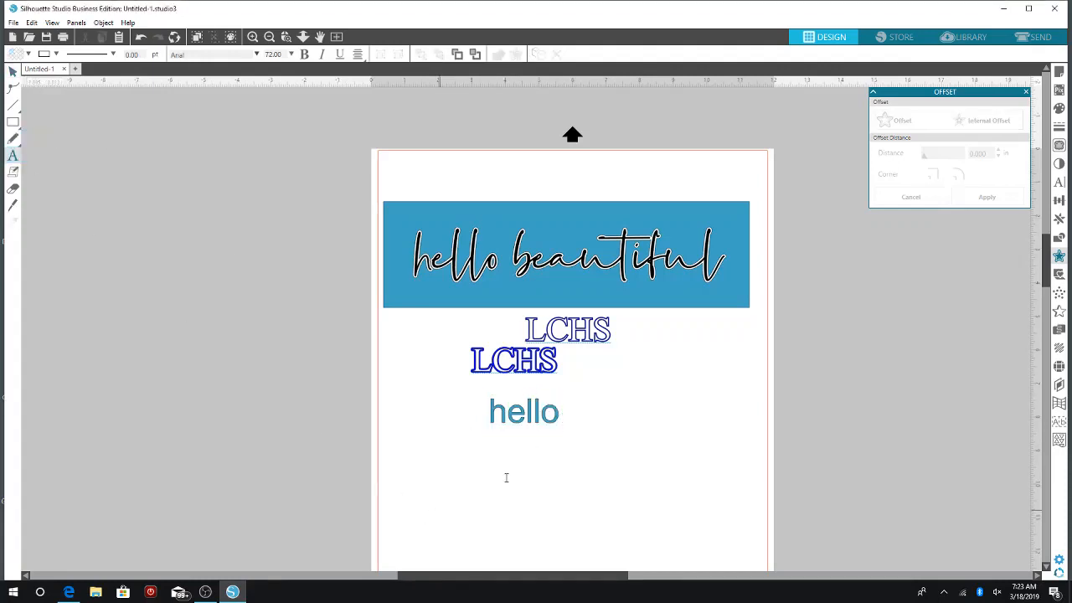
left_click(544, 448)
type("bea")
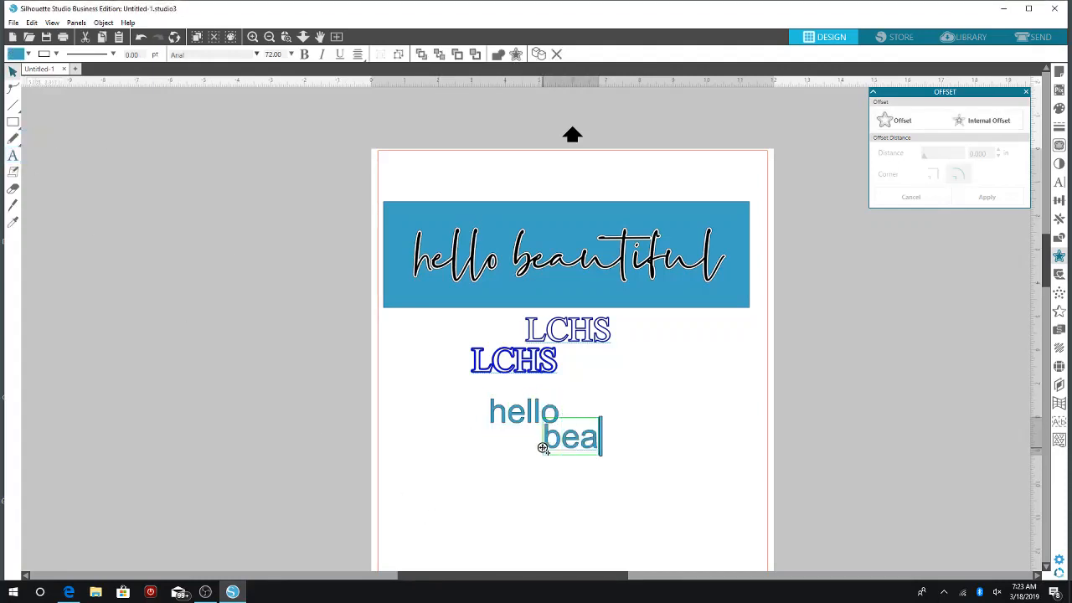
type("utiful")
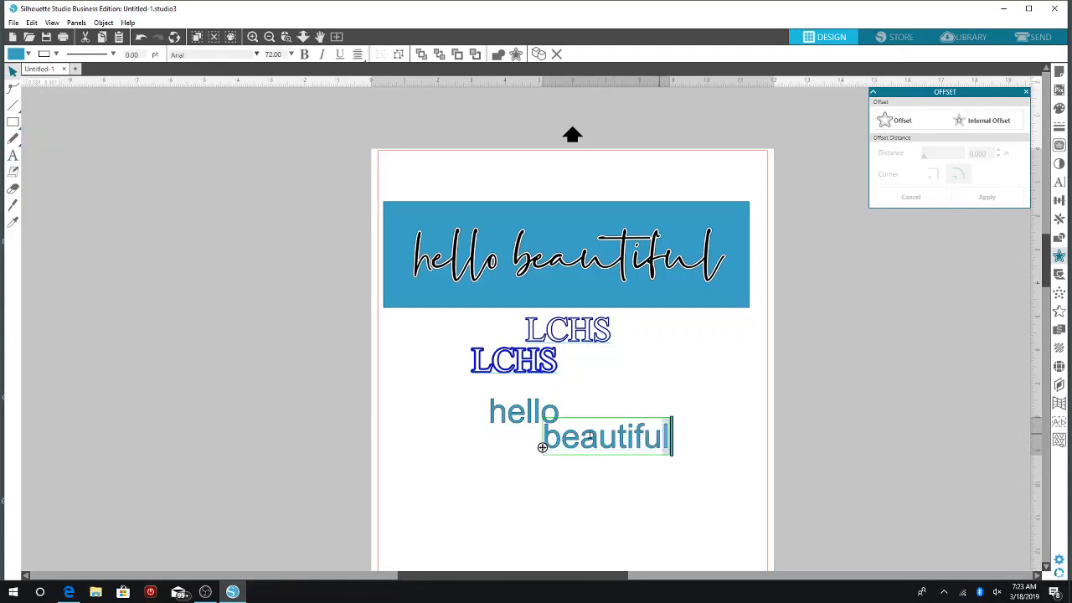
Step: Set the font of the whole word "beautiful" to La Paloma
key("ctrl+a")
left_click(257, 54)
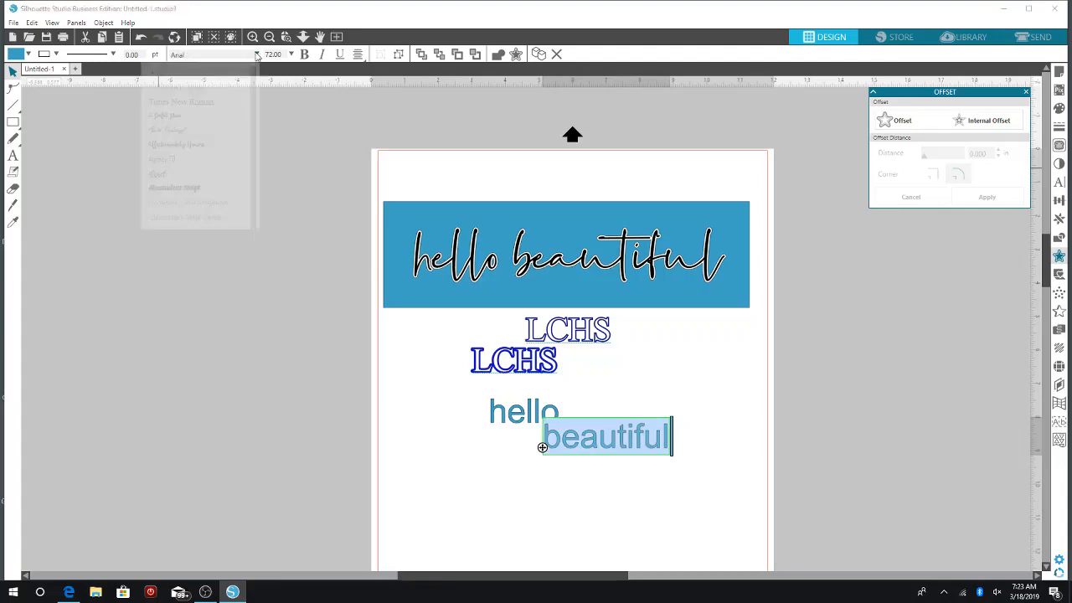
scroll(210, 110, "up", 5)
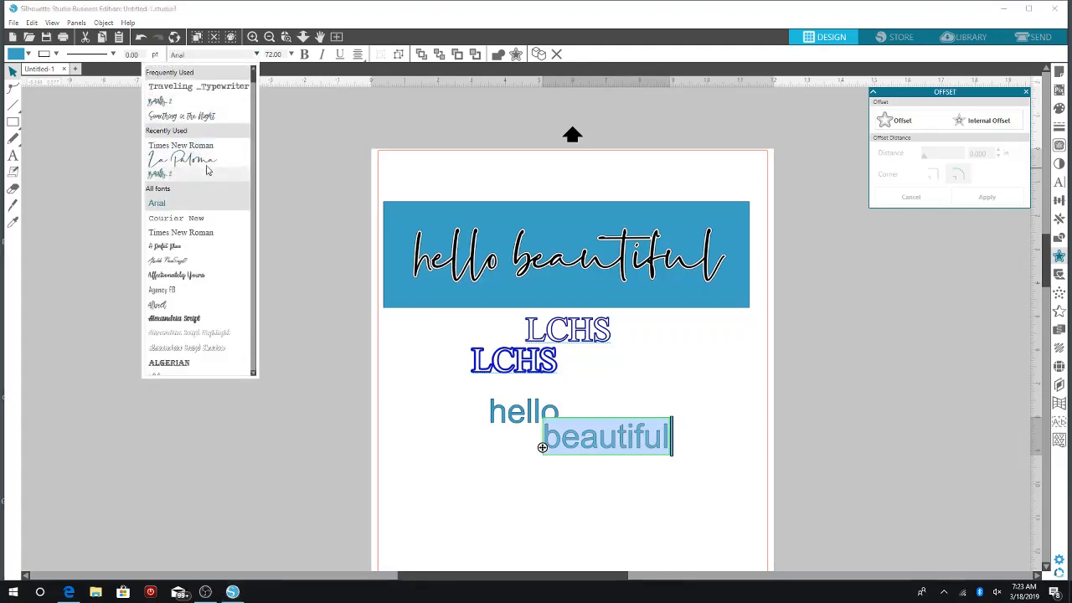
left_click(211, 173)
Step: Fill both the Arial "hello" and the script "beautiful" with black
left_click(528, 414)
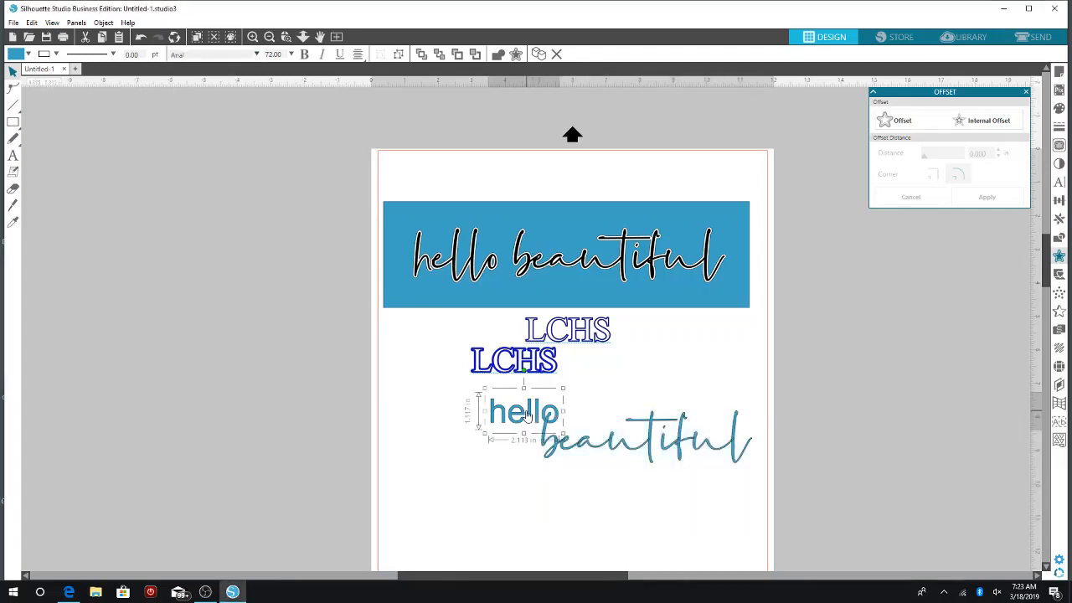
left_click(27, 54)
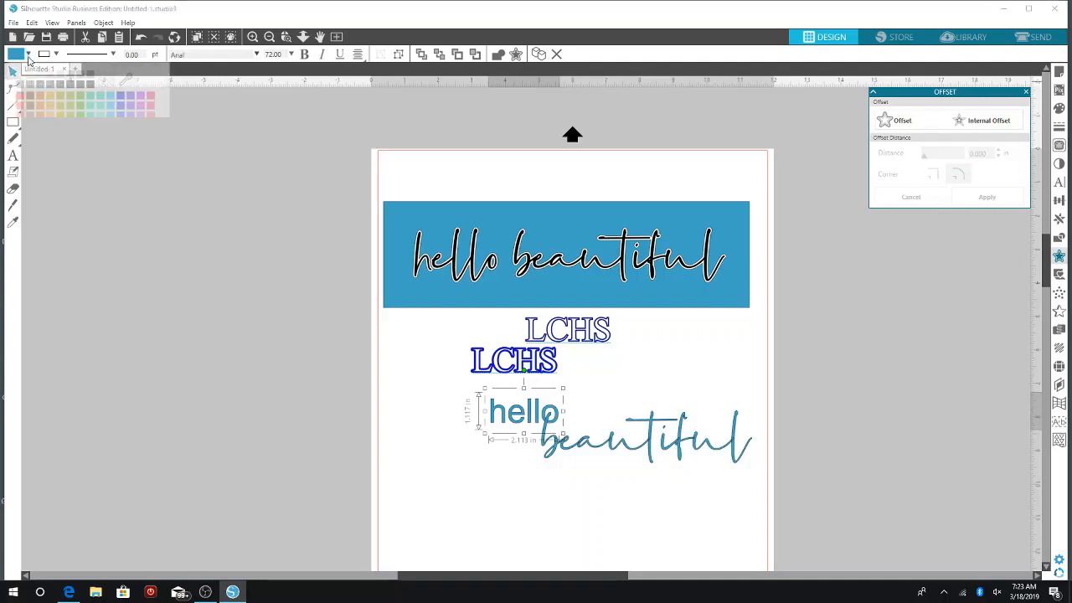
left_click(94, 89)
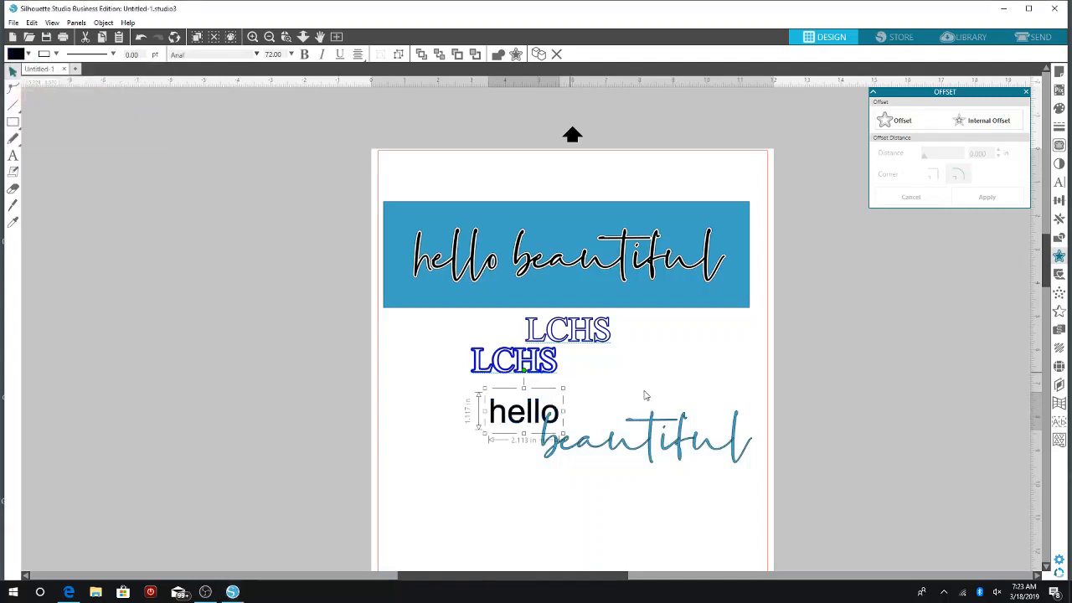
left_click(700, 432)
left_click(54, 53)
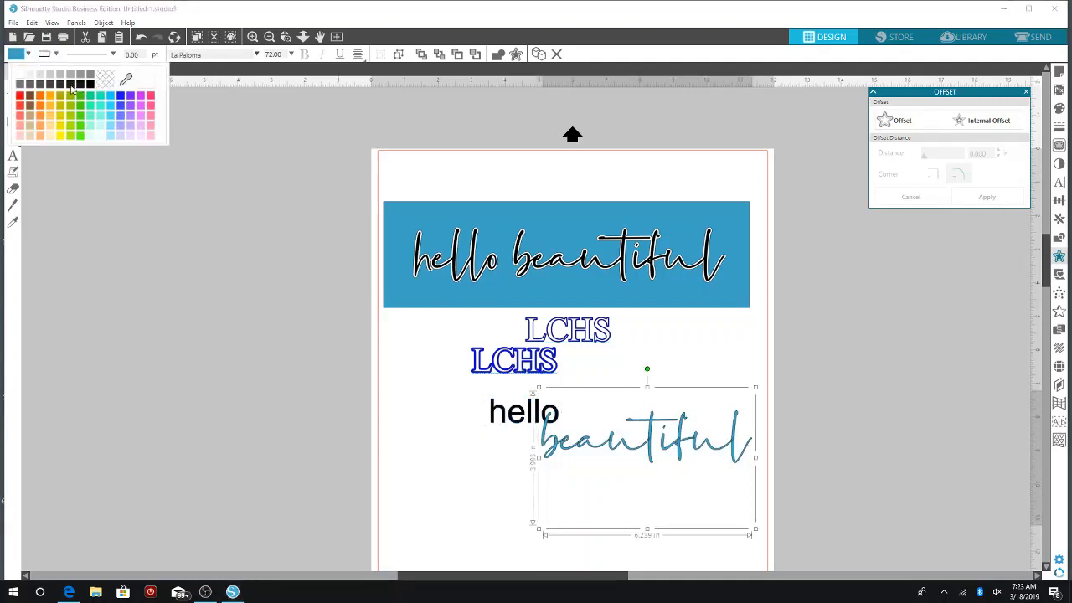
left_click(88, 87)
left_click(457, 480)
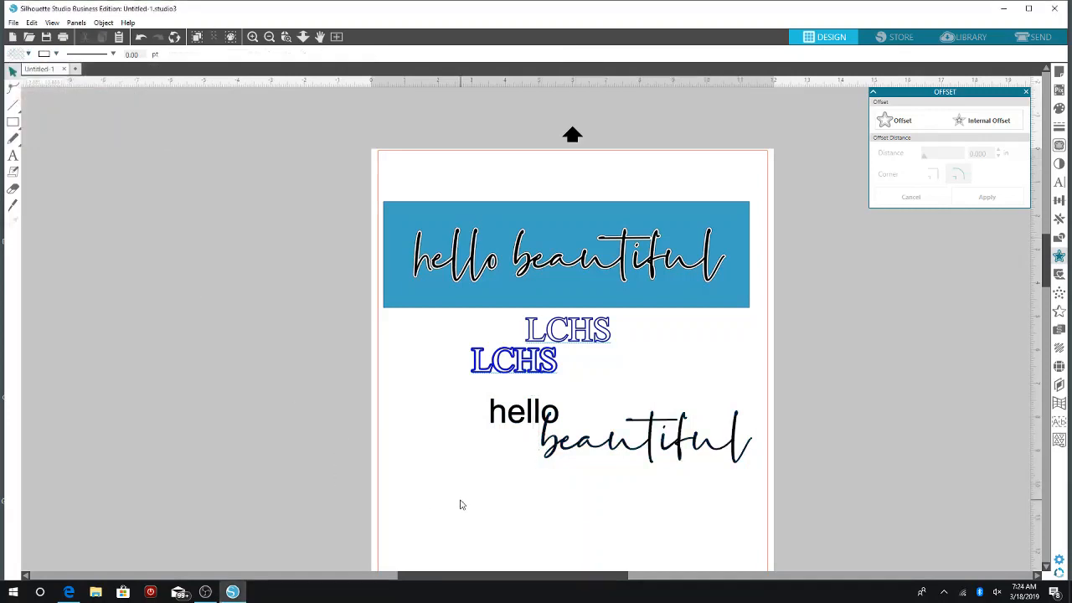
Step: Shift the black script "beautiful" slightly and make it a compound path
left_click(647, 446)
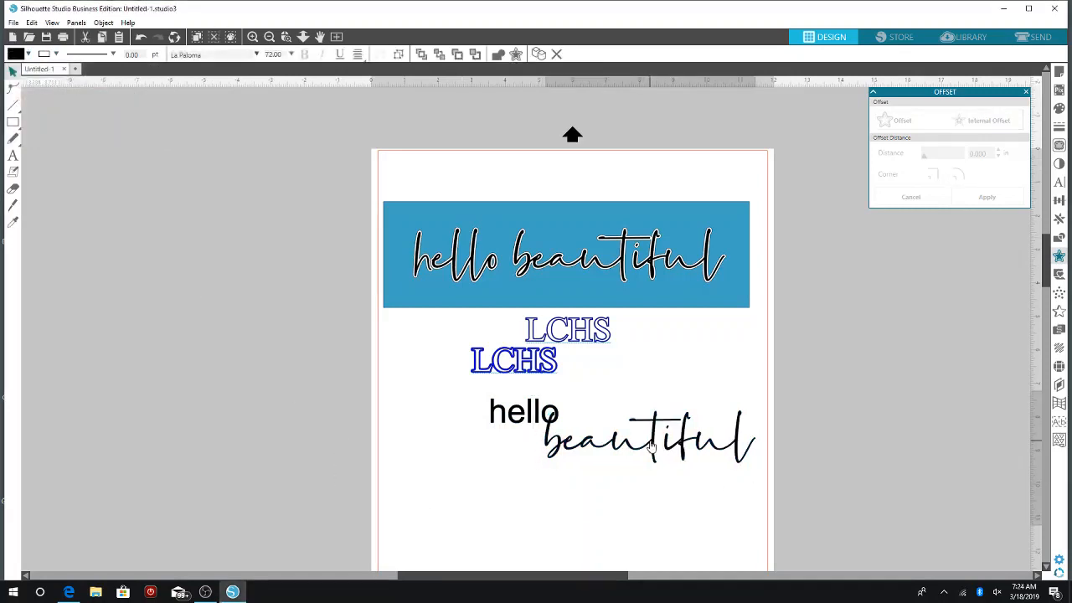
mouse_move(647, 447)
left_mouse_down()
mouse_move(654, 438)
mouse_move(650, 446)
left_mouse_up()
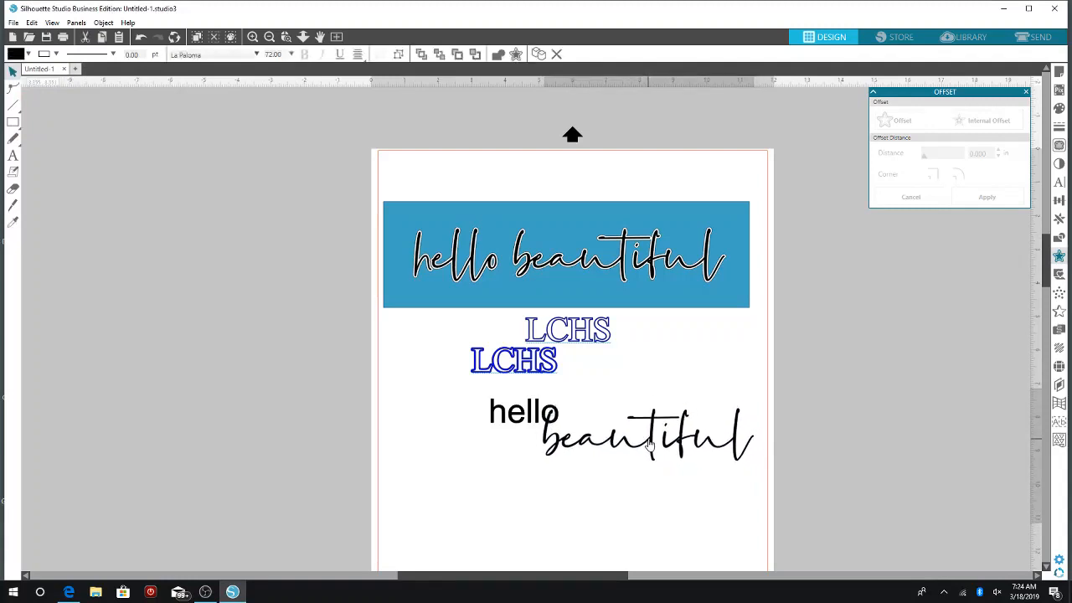
left_click(602, 449)
left_click(1059, 237)
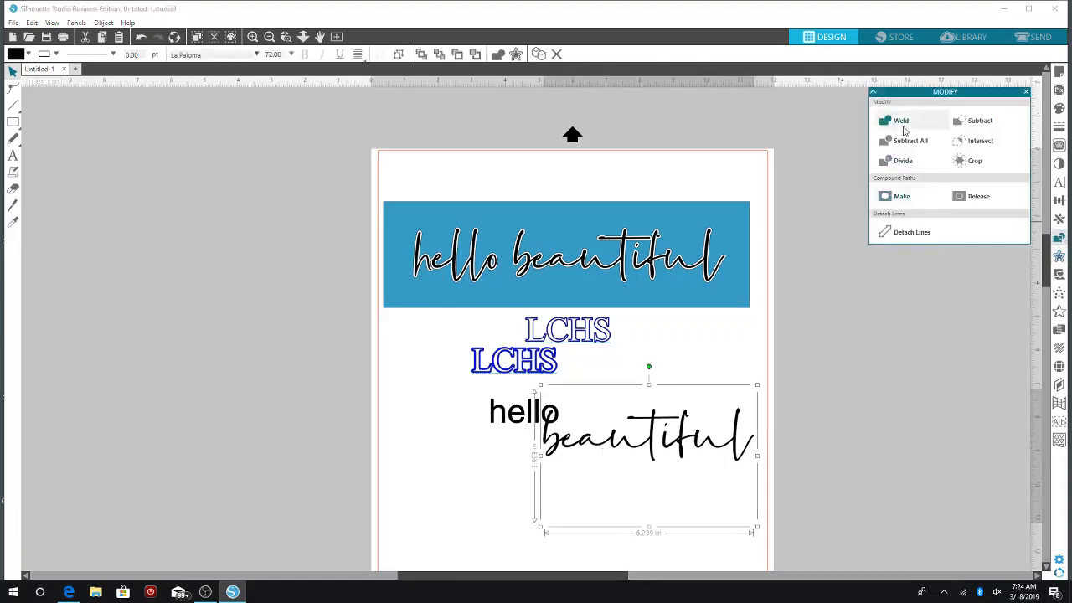
left_click(902, 197)
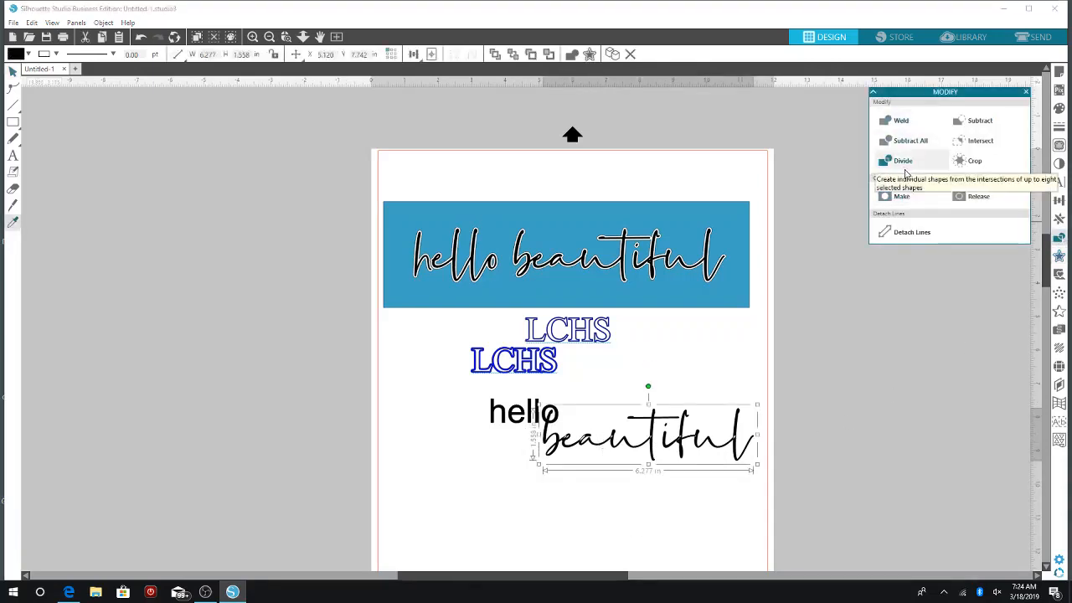
key("ctrl+z")
left_click(905, 199)
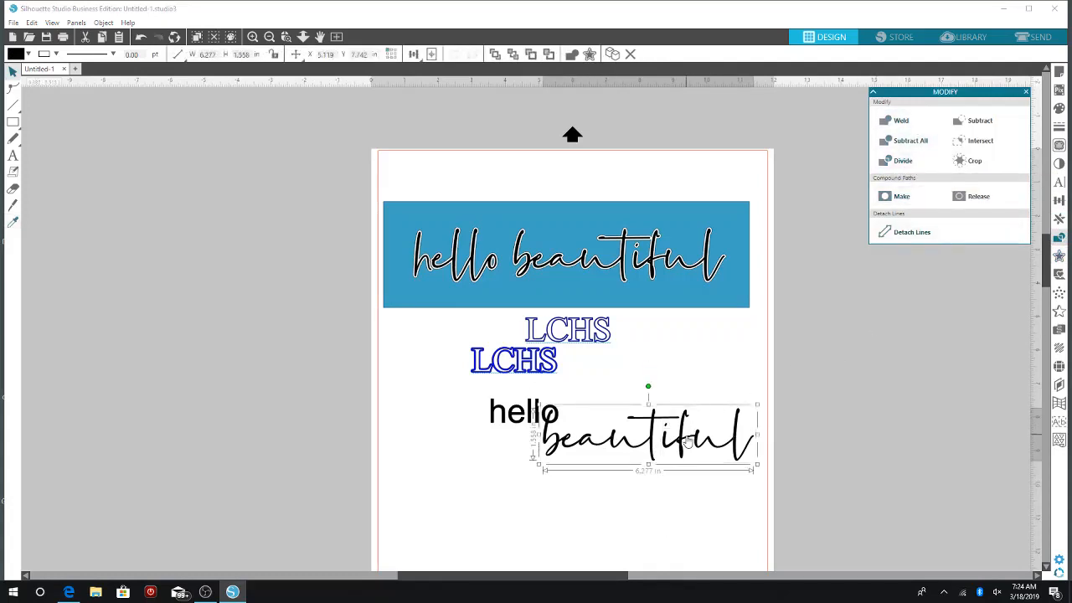
Step: Create an external offset of 0.085 in with rounded corners around the script "beautiful"
left_click(1060, 257)
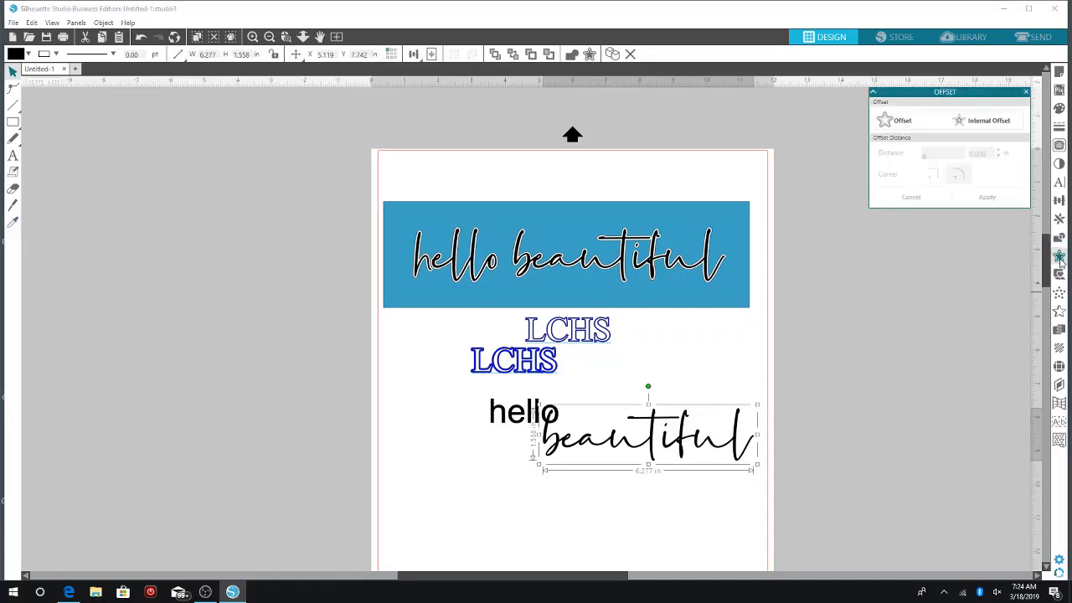
left_click(901, 122)
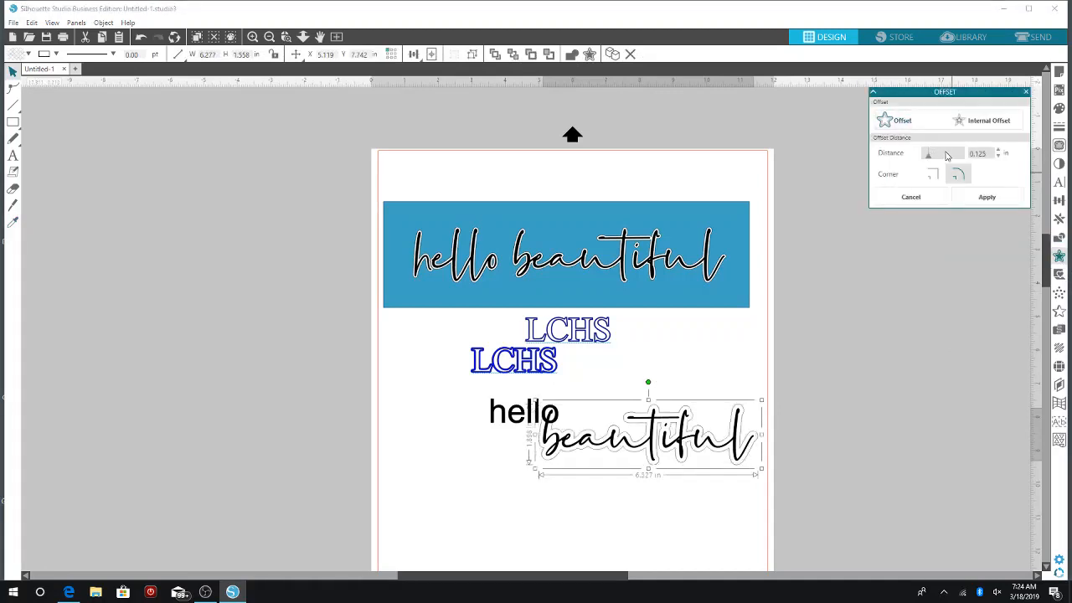
left_click(999, 157)
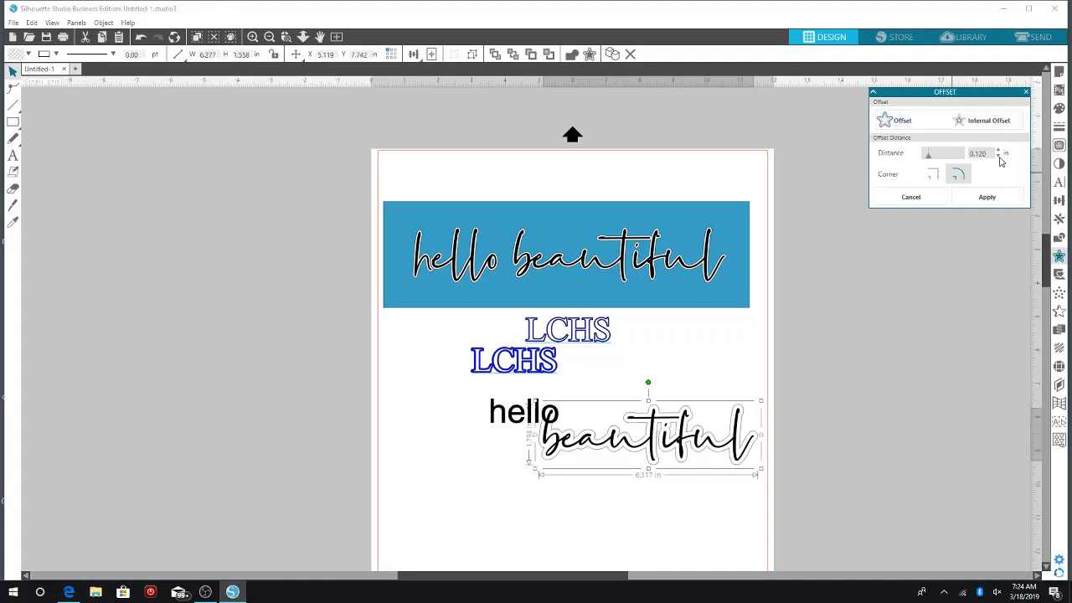
left_click(1000, 158)
left_click(1000, 158)
left_click(1000, 158)
left_click(1000, 158)
left_click(999, 157)
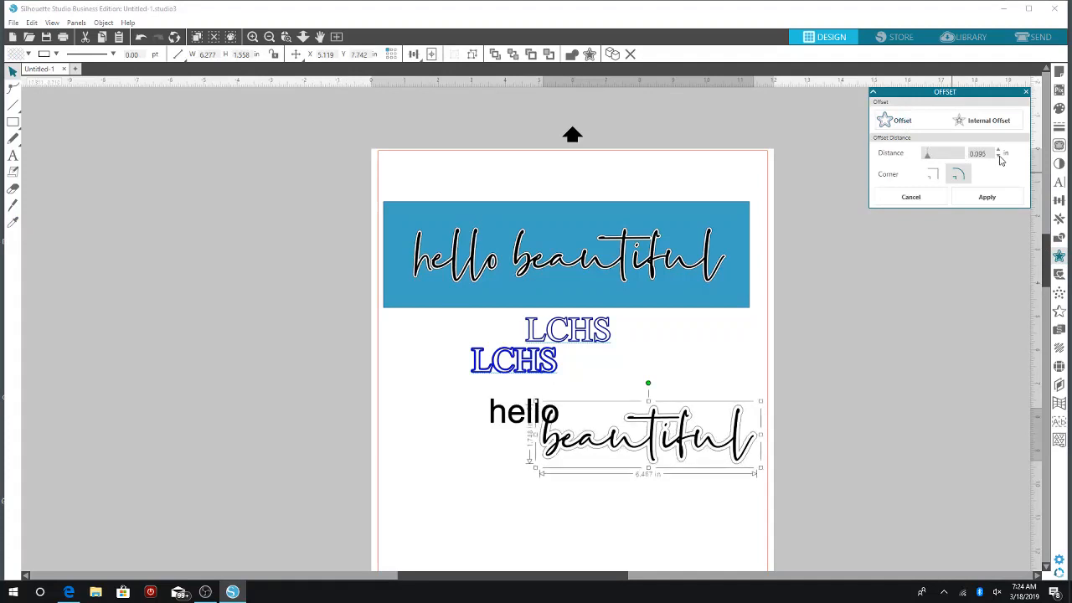
left_click(999, 157)
left_click(1000, 156)
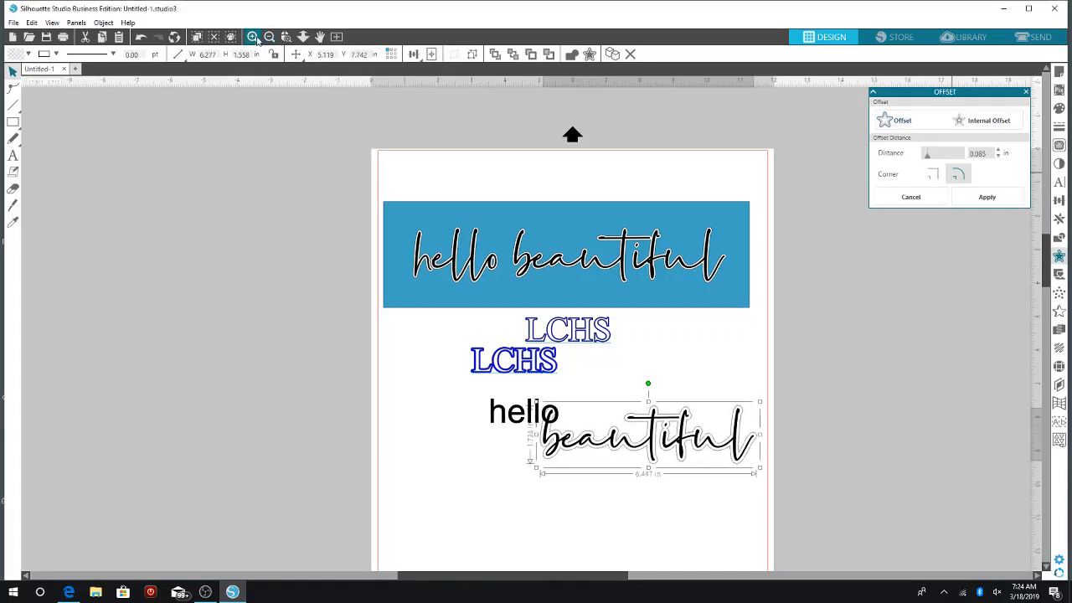
scroll(641, 310, "up", 4)
scroll(641, 309, "down", 3)
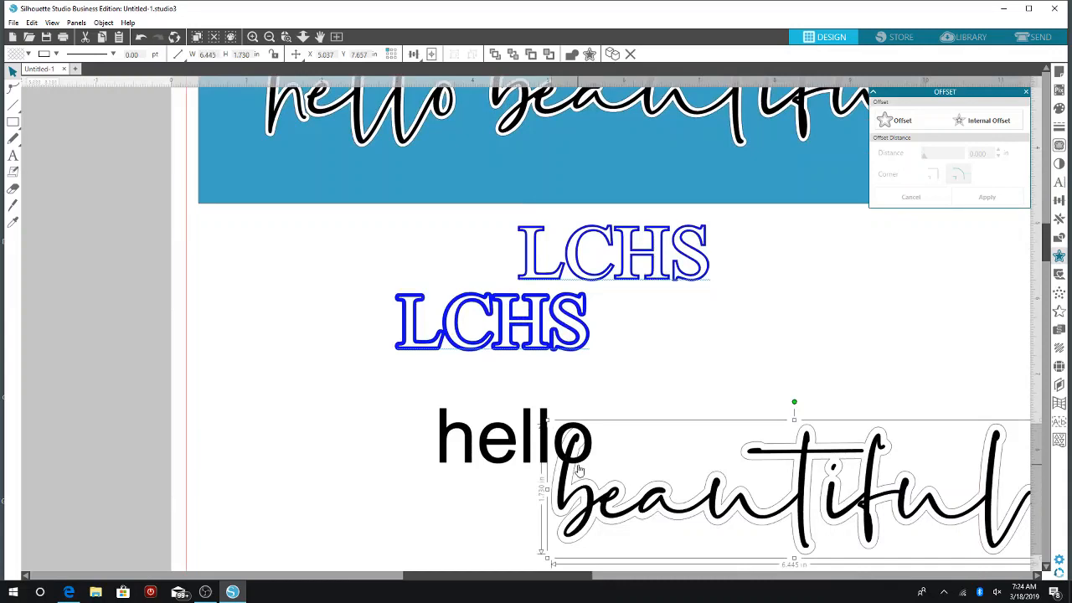
Step: Delete the offset outline around "beautiful", keeping the black script word
left_click(609, 490)
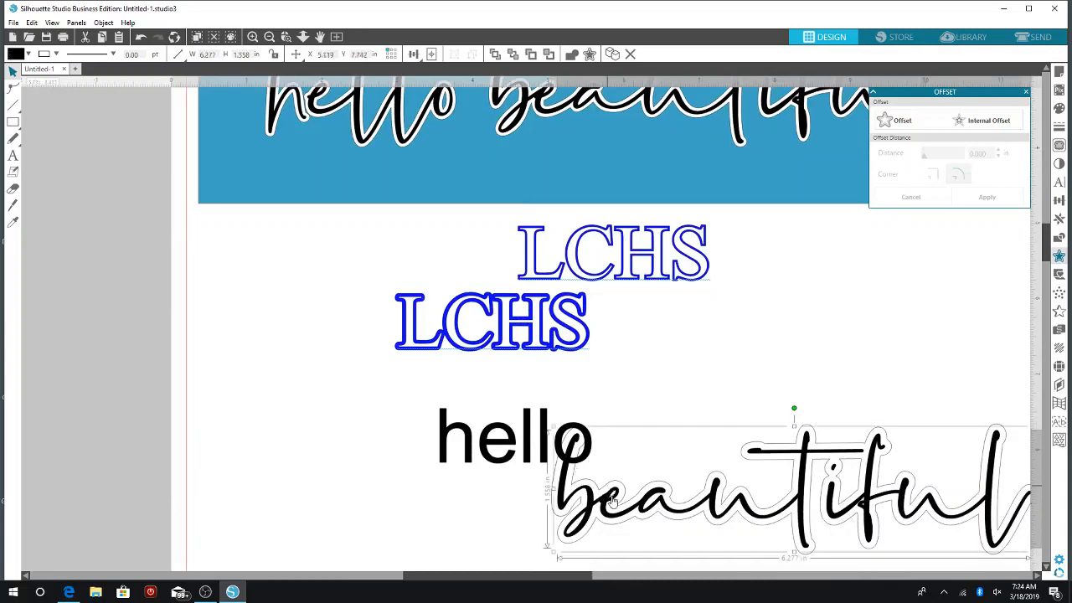
left_click_drag(612, 514, 663, 503)
left_click(616, 488)
key("Delete")
left_click(657, 509)
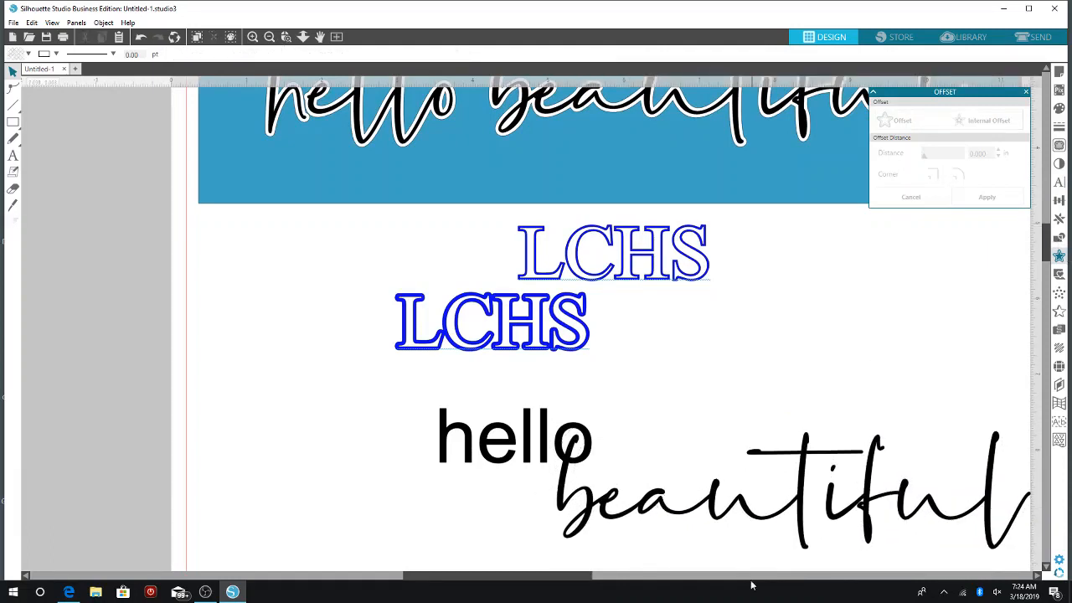
Step: Offset the script "beautiful" by 0.045 in with rounded corners and fill the offset with red
left_click(743, 511)
left_click(922, 130)
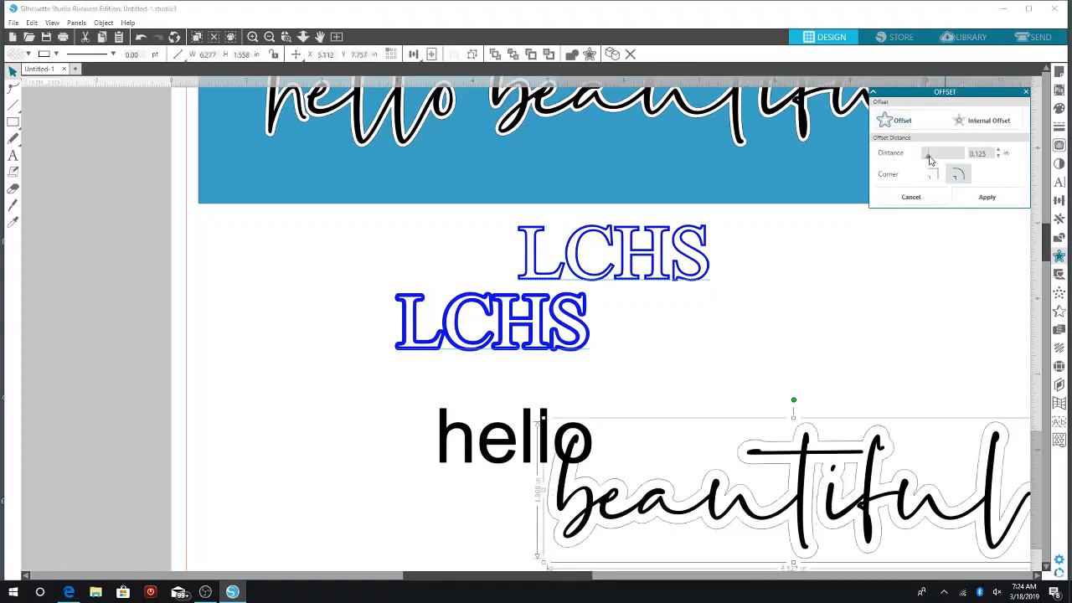
left_click_drag(929, 159, 928, 160)
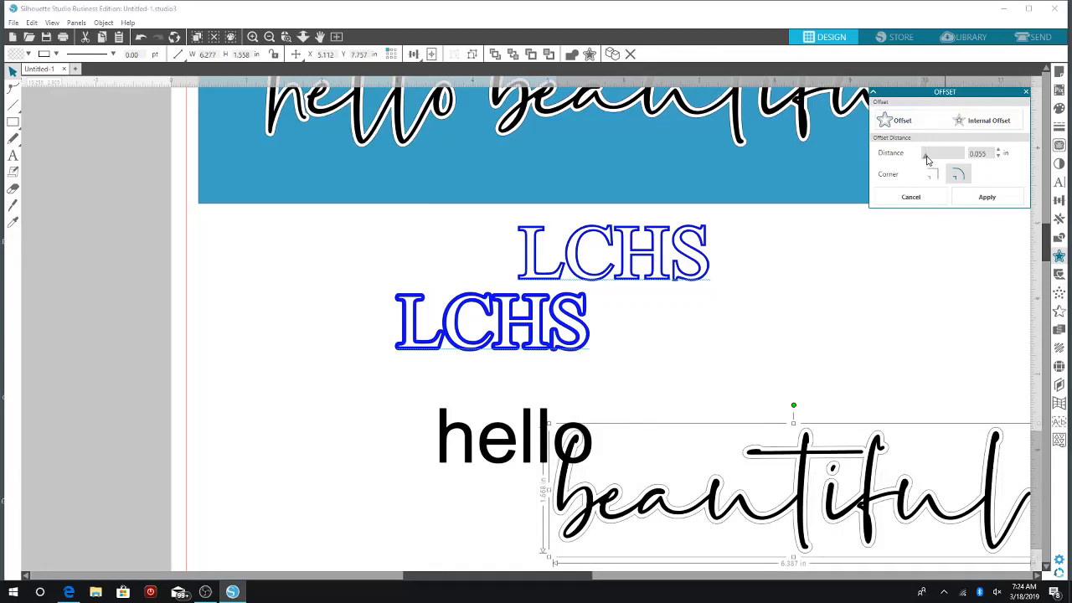
left_click_drag(926, 159, 926, 156)
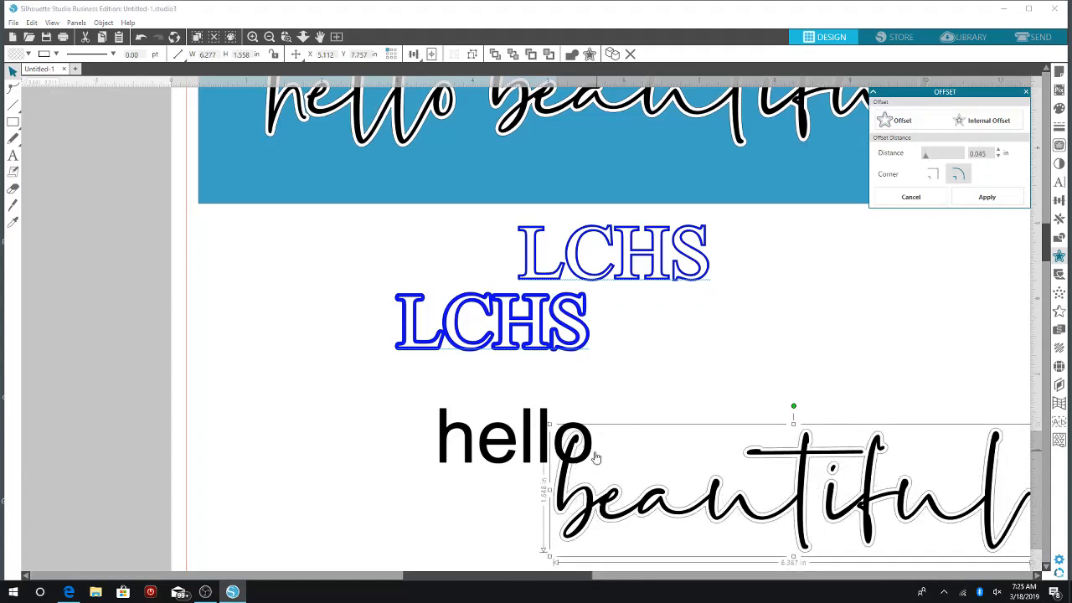
left_click(28, 54)
left_click(21, 96)
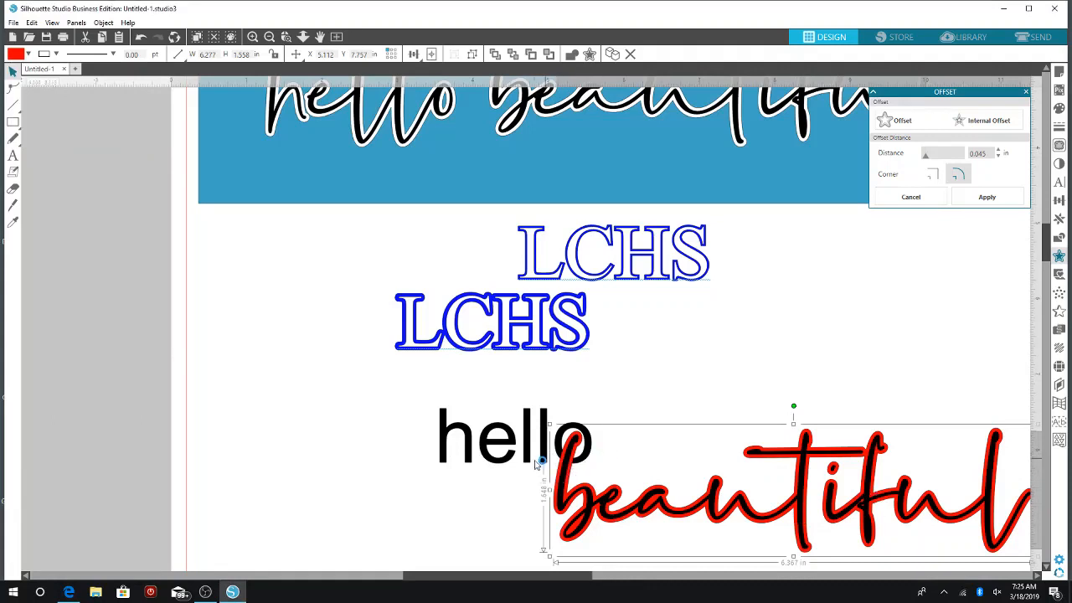
Step: Subtract the red offset of "beautiful" from the black "hello" to cut a gap where the two words overlap
left_click(515, 444, "shift")
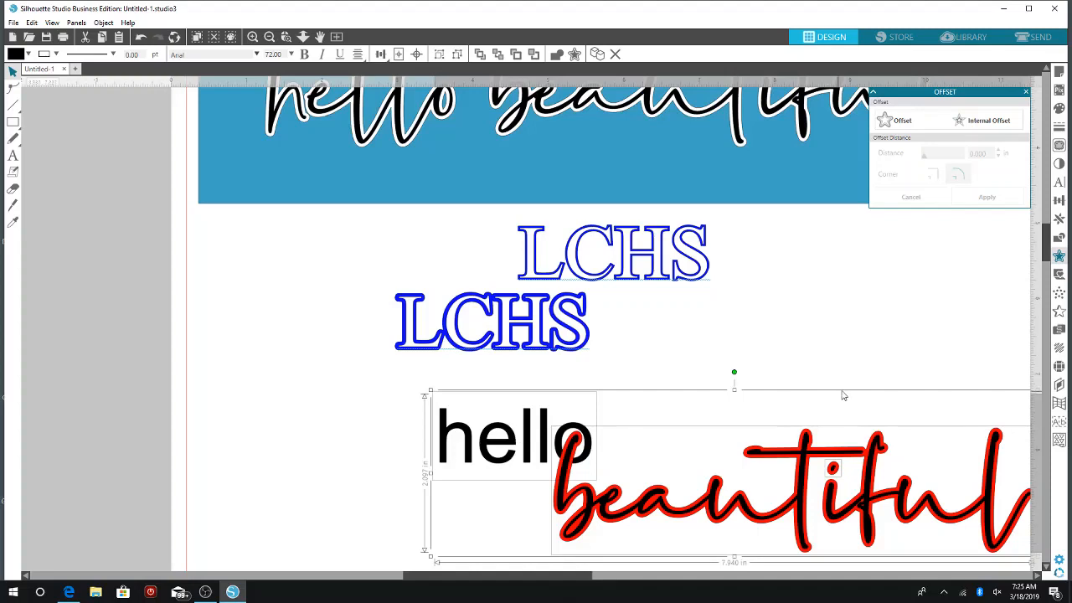
left_click(1060, 238)
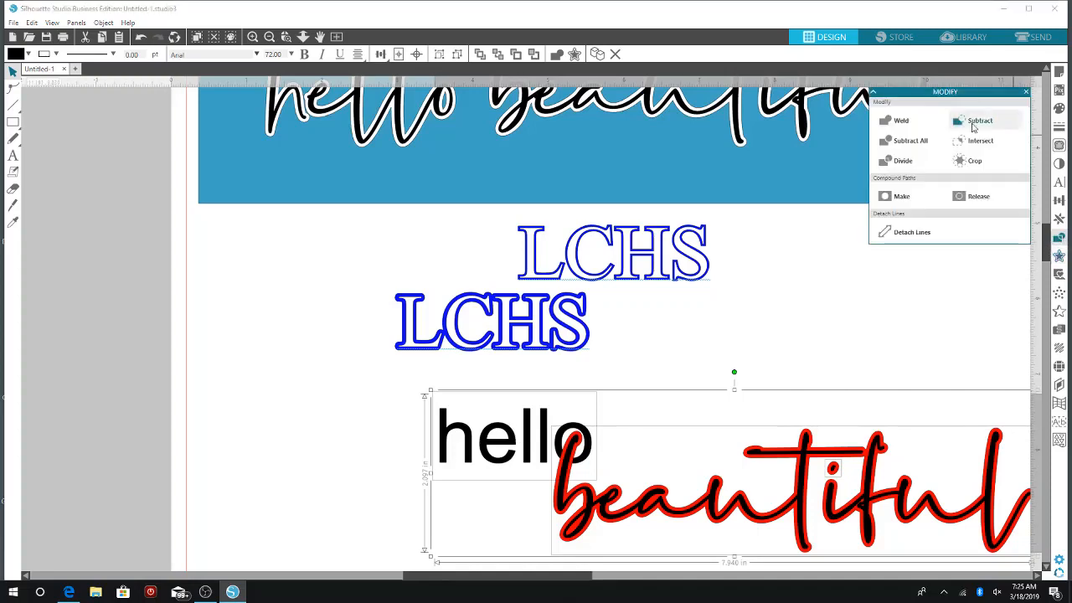
left_click(973, 126)
left_click(672, 320)
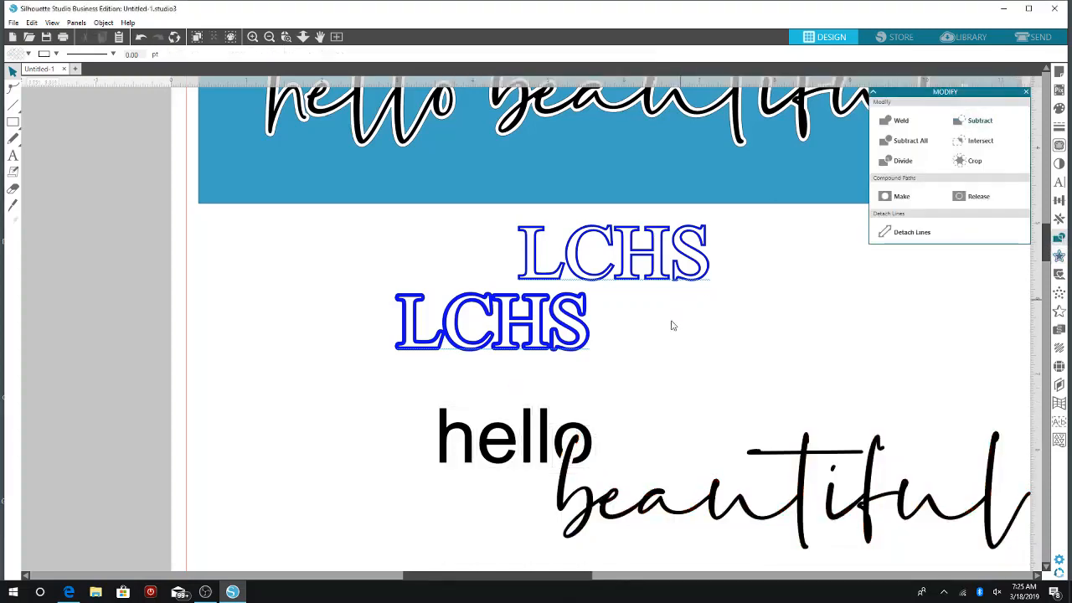
scroll(653, 431, "down", 4)
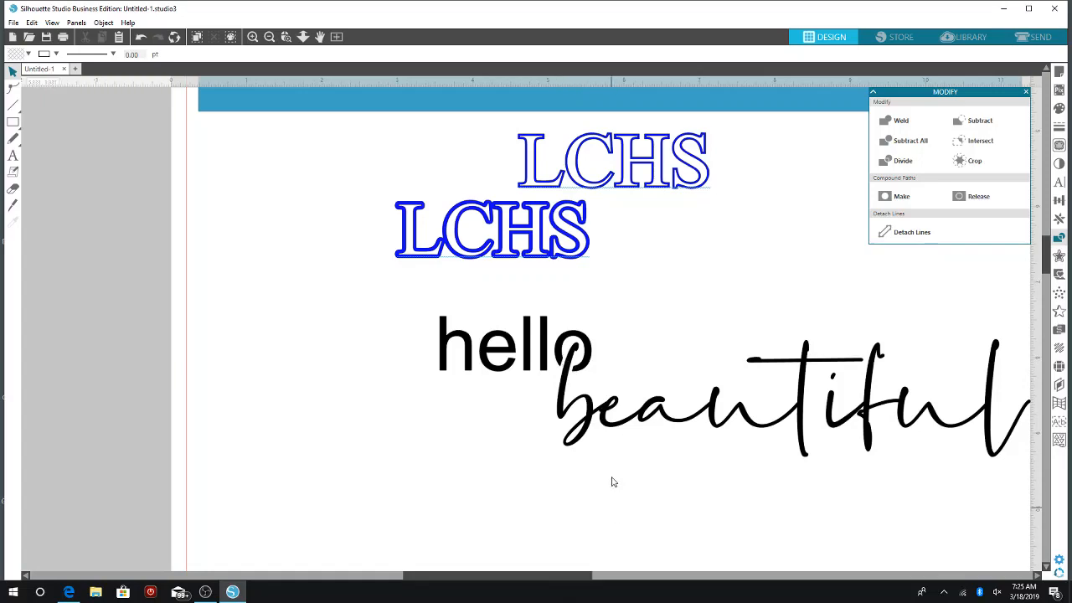
left_click(268, 37)
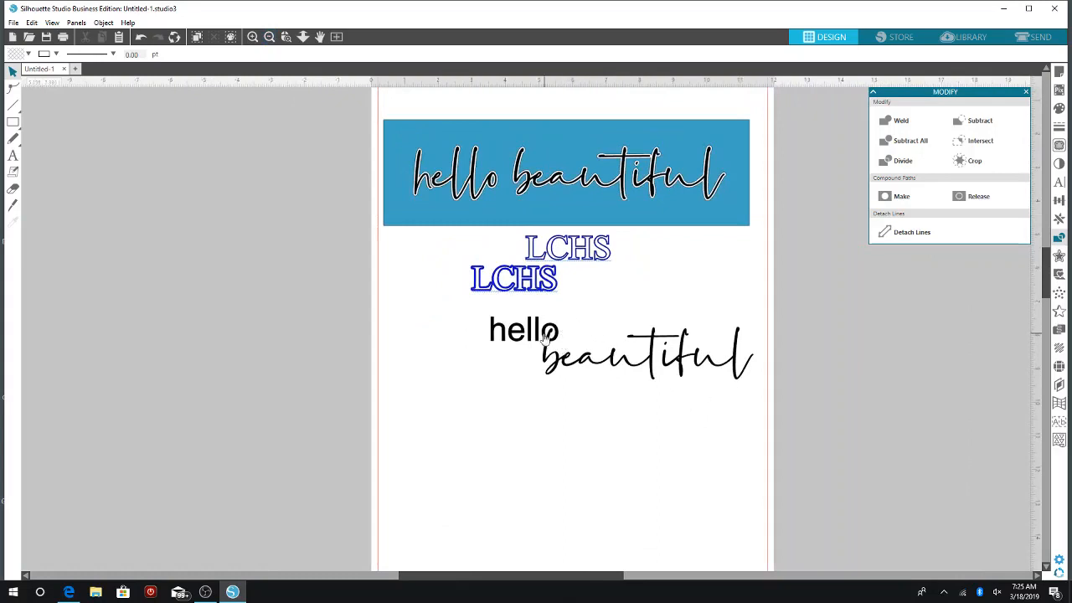
scroll(588, 424, "up", 2)
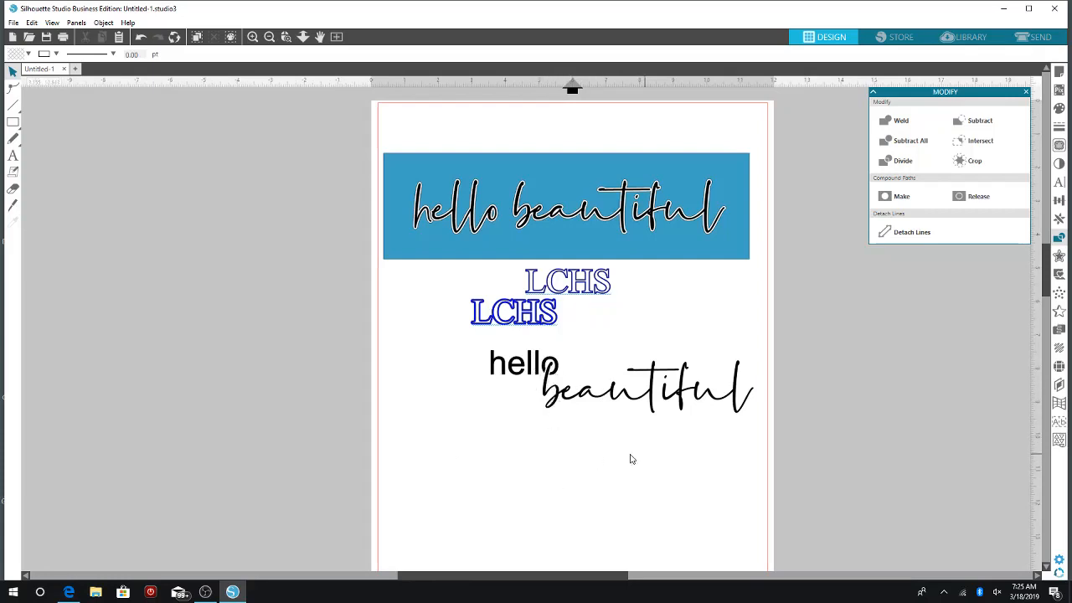
scroll(678, 464, "up", 1)
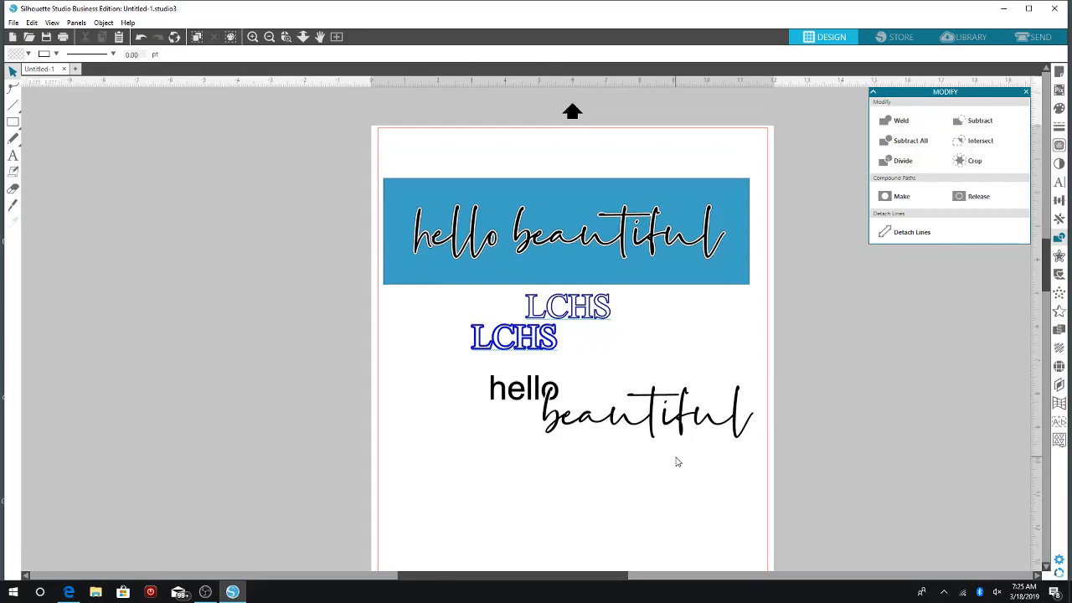